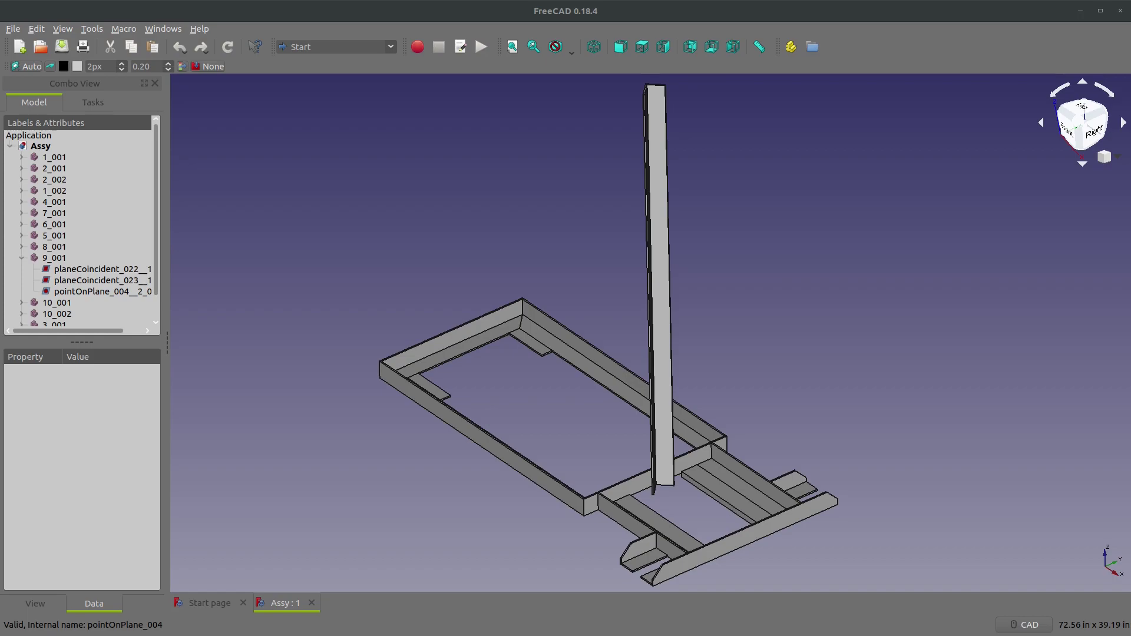
Switch FreeCAD to the Exploded Assembly workbench
{"action": "scroll", "coordinate": [80, 224], "scroll_direction": "down", "scroll_amount": 1}
{"action": "scroll", "coordinate": [401, 294], "scroll_direction": "down", "scroll_amount": 1}
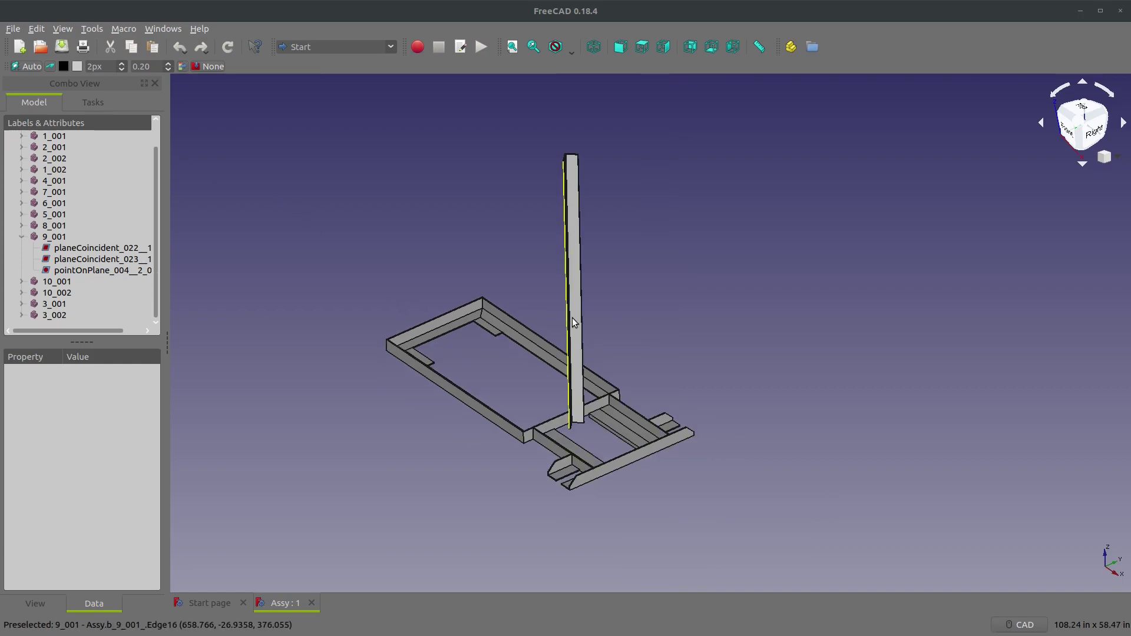
{"action": "scroll", "coordinate": [521, 250], "scroll_direction": "up", "scroll_amount": 1}
{"action": "left_click", "coordinate": [348, 48]}
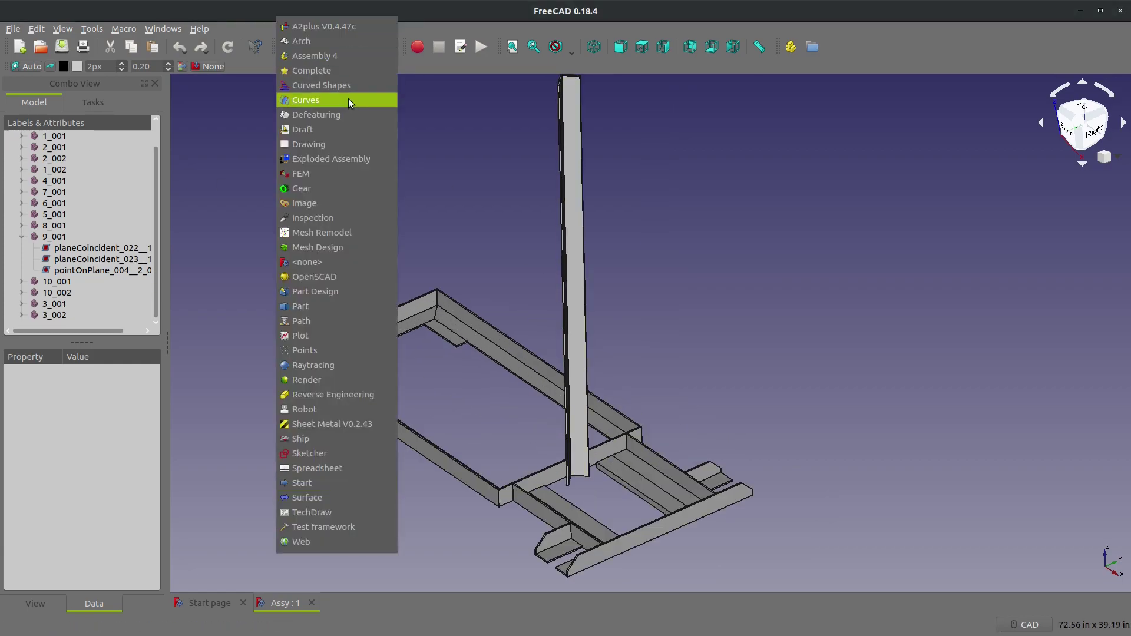
{"action": "left_click", "coordinate": [351, 161]}
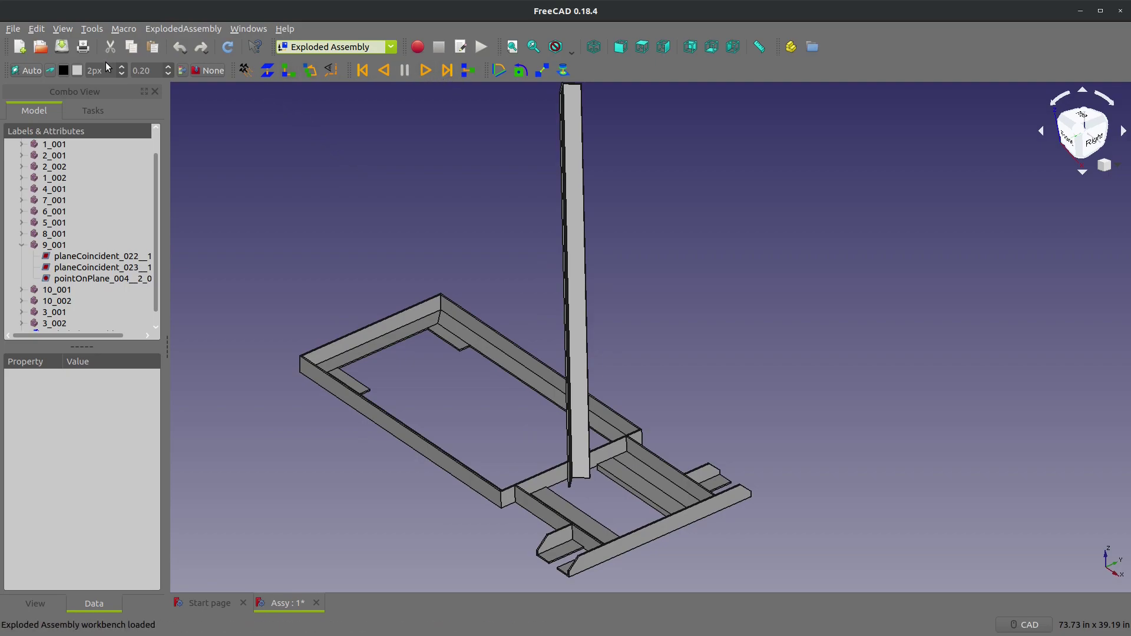
Confirm in the Addon manager that ExplodedAssembly is installed, then close it
{"action": "left_click", "coordinate": [87, 27]}
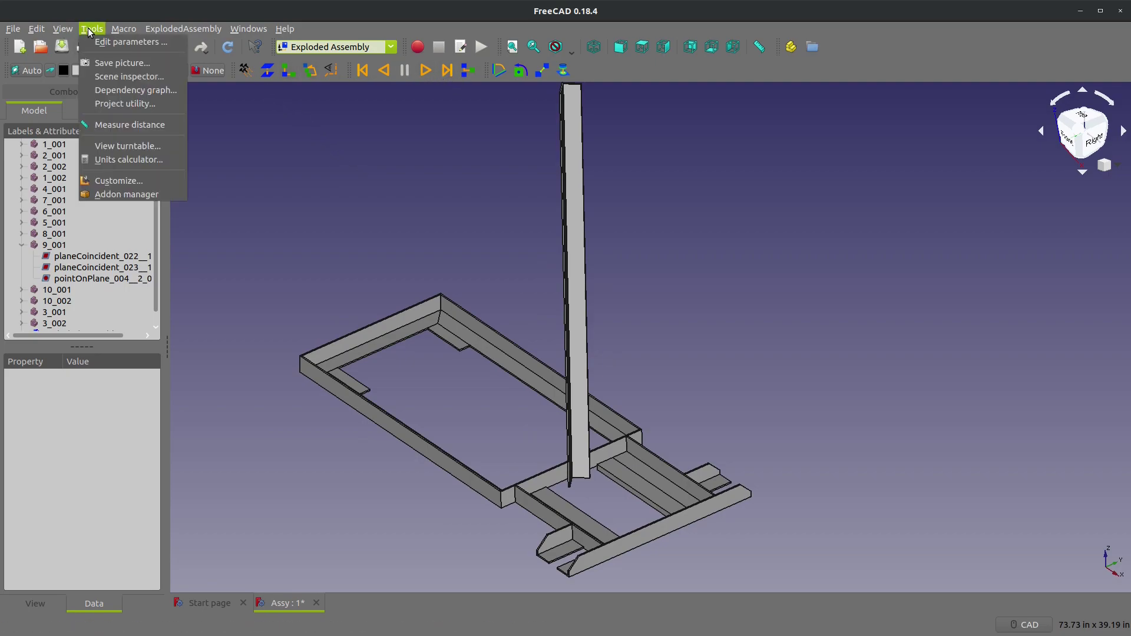
{"action": "left_click", "coordinate": [112, 193]}
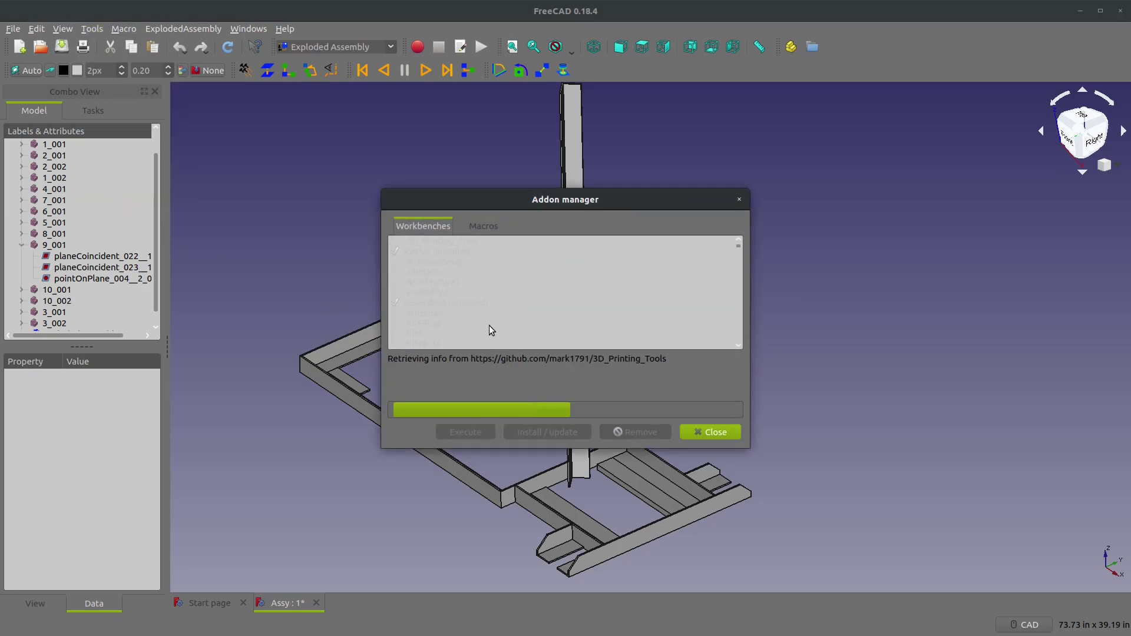
{"action": "scroll", "coordinate": [425, 320], "scroll_direction": "down", "scroll_amount": 5}
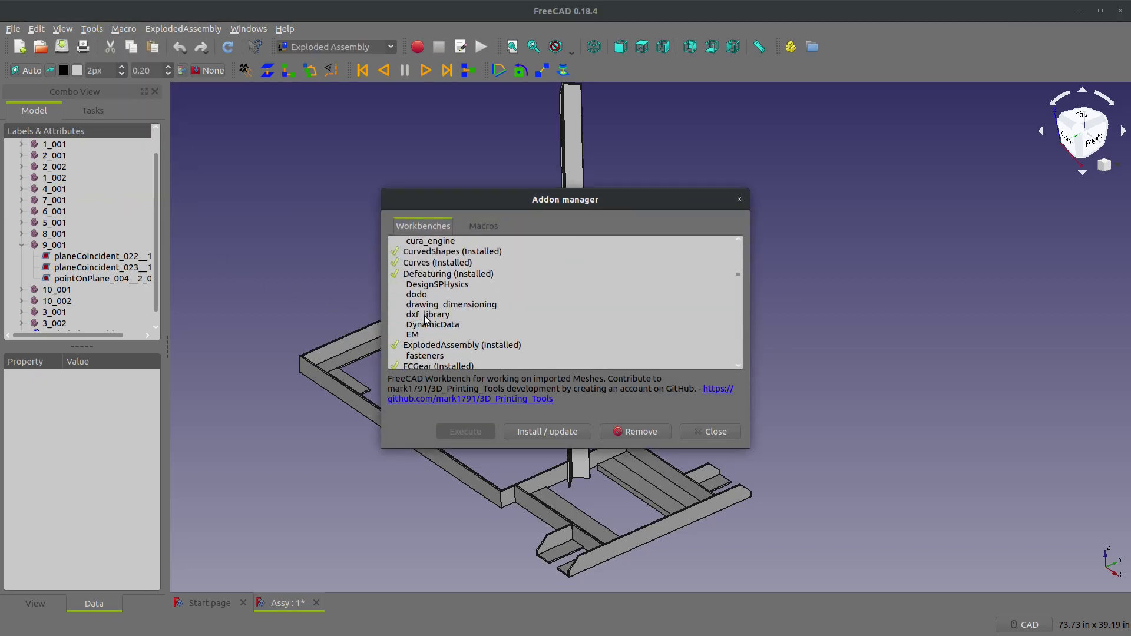
{"action": "scroll", "coordinate": [425, 320], "scroll_direction": "down", "scroll_amount": 1}
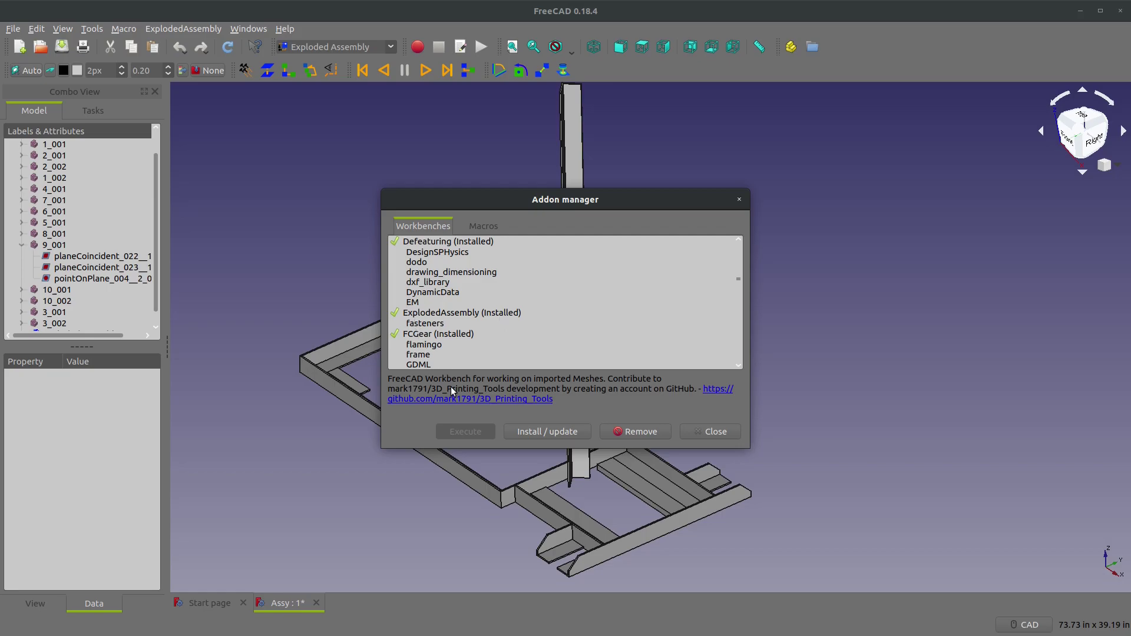
{"action": "left_click", "coordinate": [731, 433]}
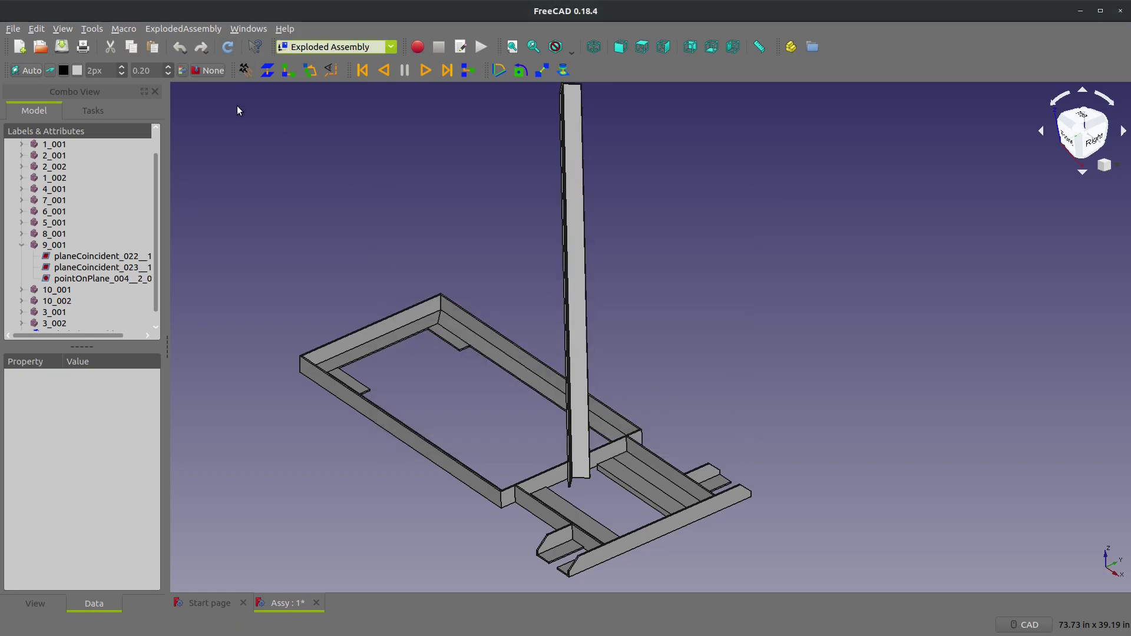
Select the long angle rail 6_001 and a face defining its explode direction
{"action": "scroll", "coordinate": [357, 137], "scroll_direction": "up", "scroll_amount": 2}
{"action": "scroll", "coordinate": [377, 188], "scroll_direction": "down", "scroll_amount": 5}
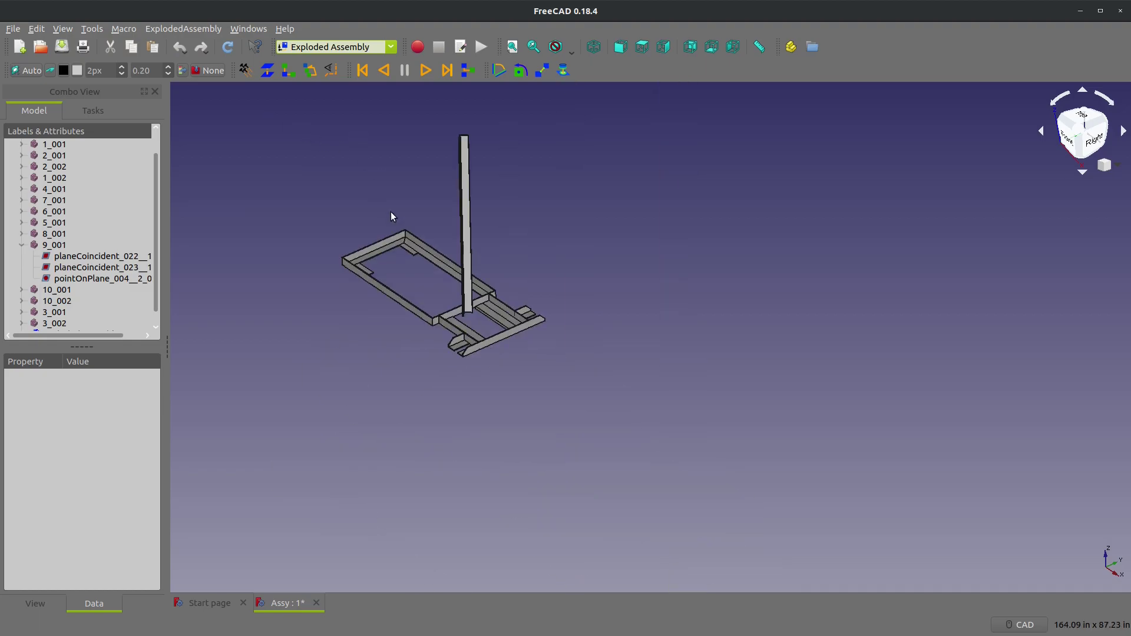
{"action": "scroll", "coordinate": [441, 232], "scroll_direction": "up", "scroll_amount": 3}
{"action": "scroll", "coordinate": [440, 234], "scroll_direction": "up", "scroll_amount": 2}
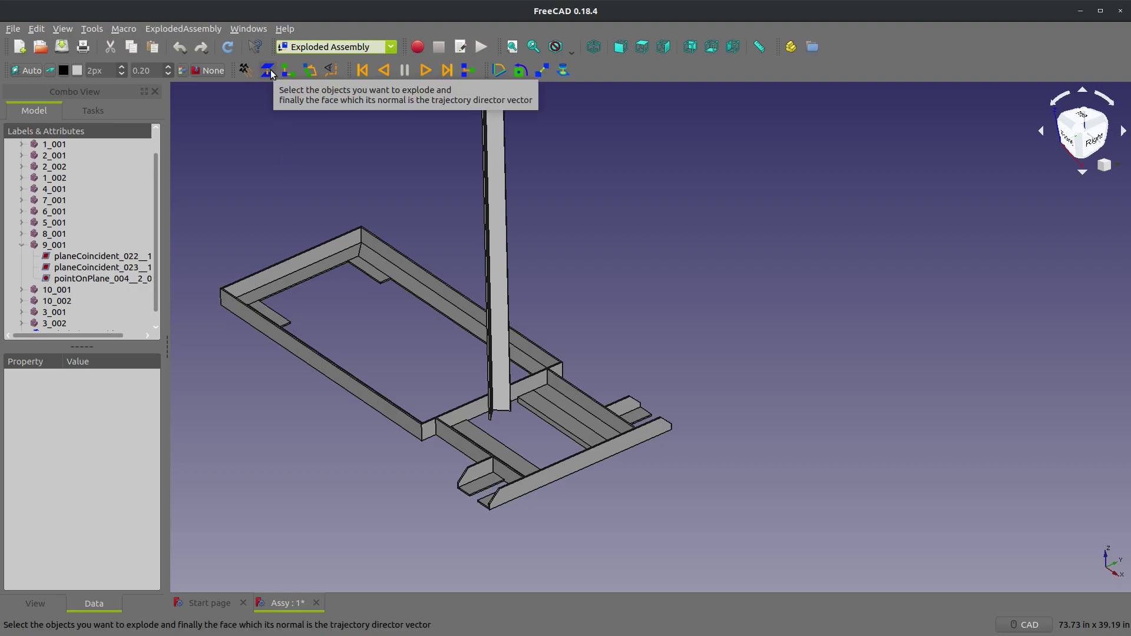
{"action": "scroll", "coordinate": [459, 391], "scroll_direction": "up", "scroll_amount": 5}
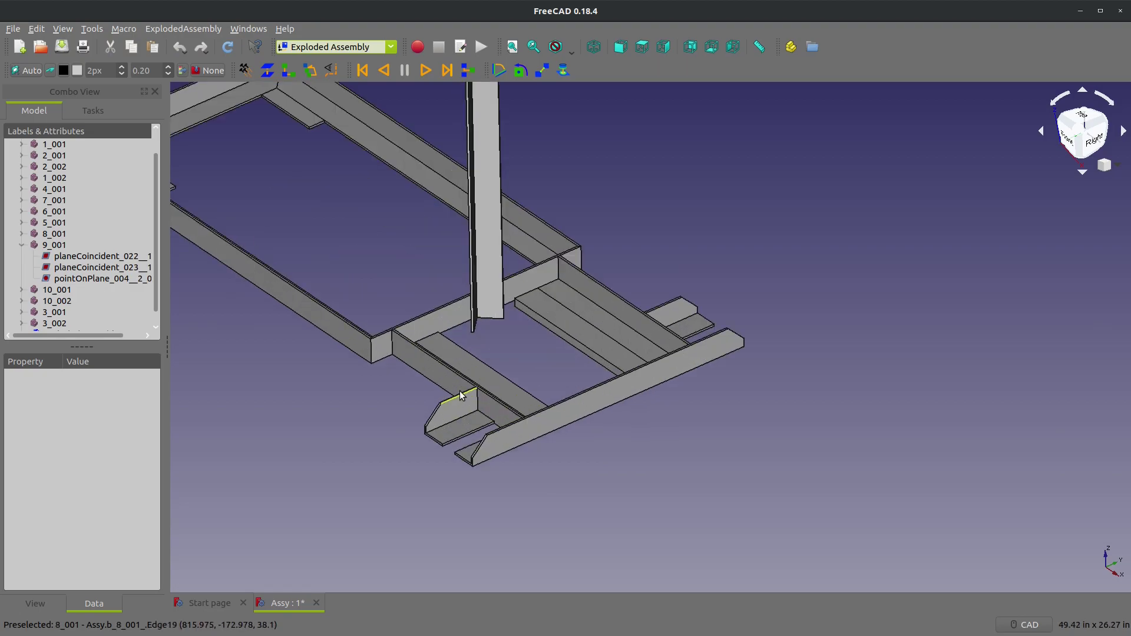
{"action": "left_click", "coordinate": [714, 417]}
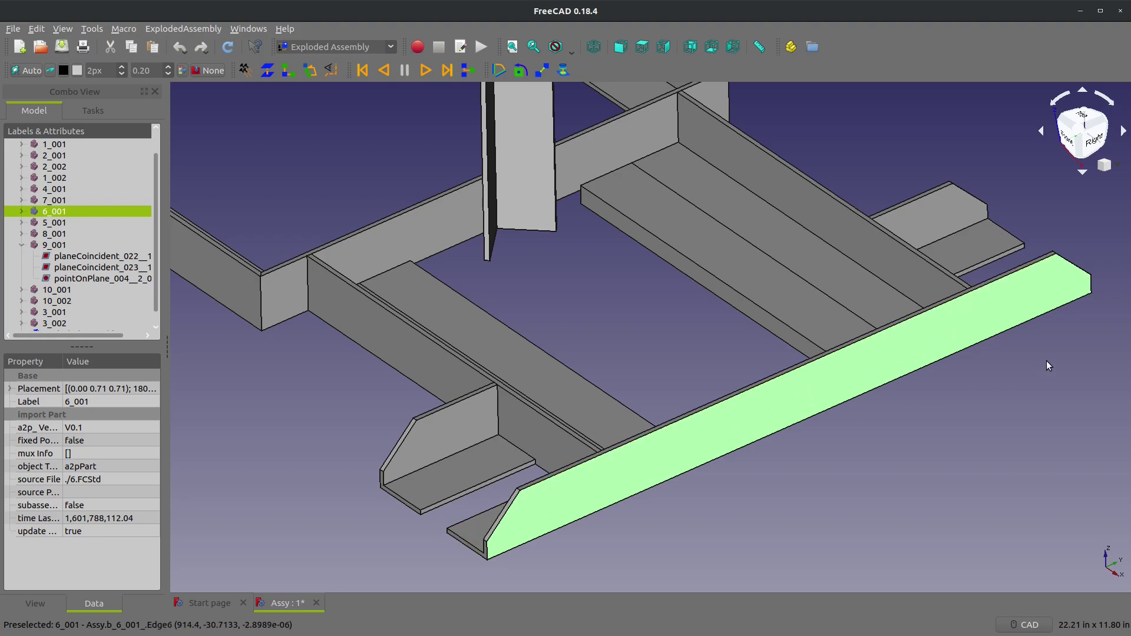
{"action": "left_click", "coordinate": [273, 77]}
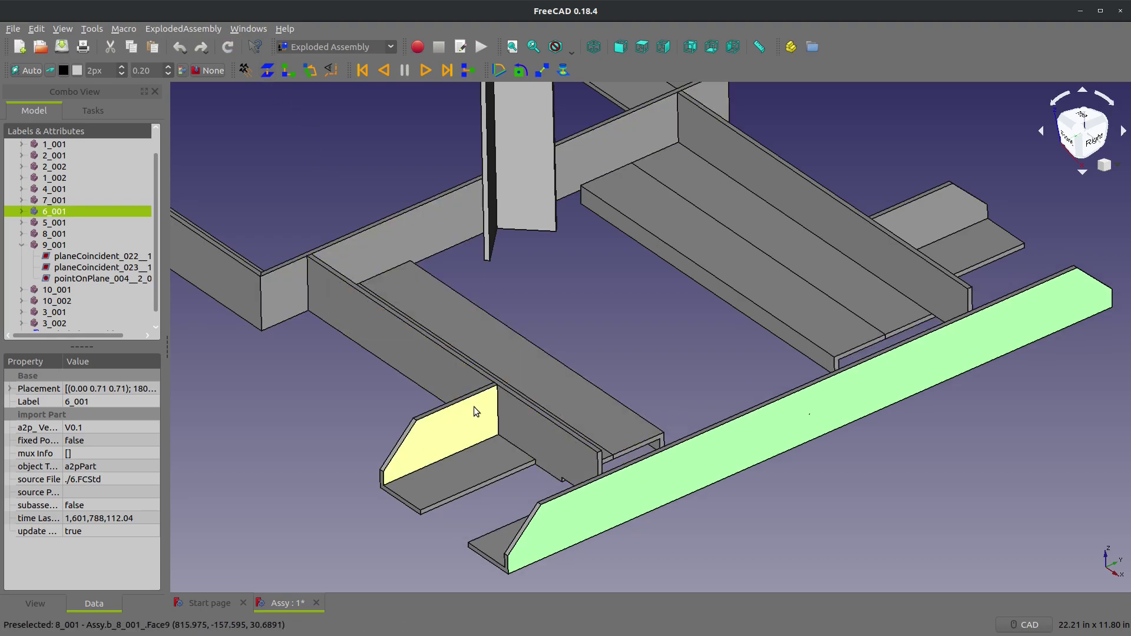
{"action": "middle_click_drag", "start_coordinate": [626, 487], "coordinate": [448, 454]}
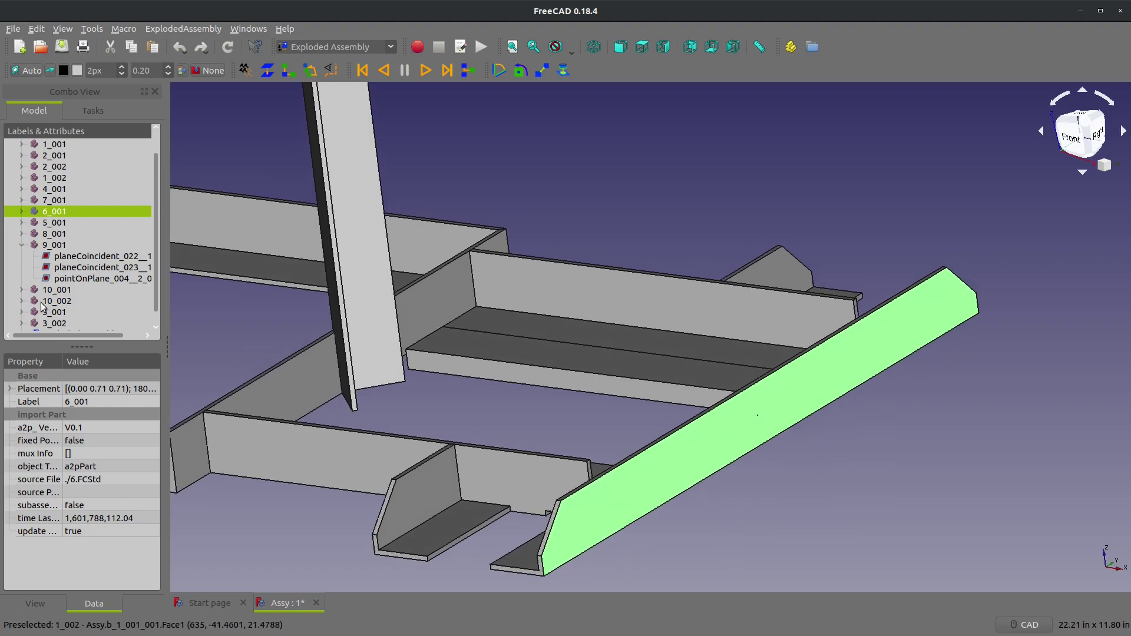
Set the SimpleGroup explode Distance to 40 and recompute
{"action": "left_click", "coordinate": [336, 440]}
{"action": "scroll", "coordinate": [61, 271], "scroll_direction": "down", "scroll_amount": 1}
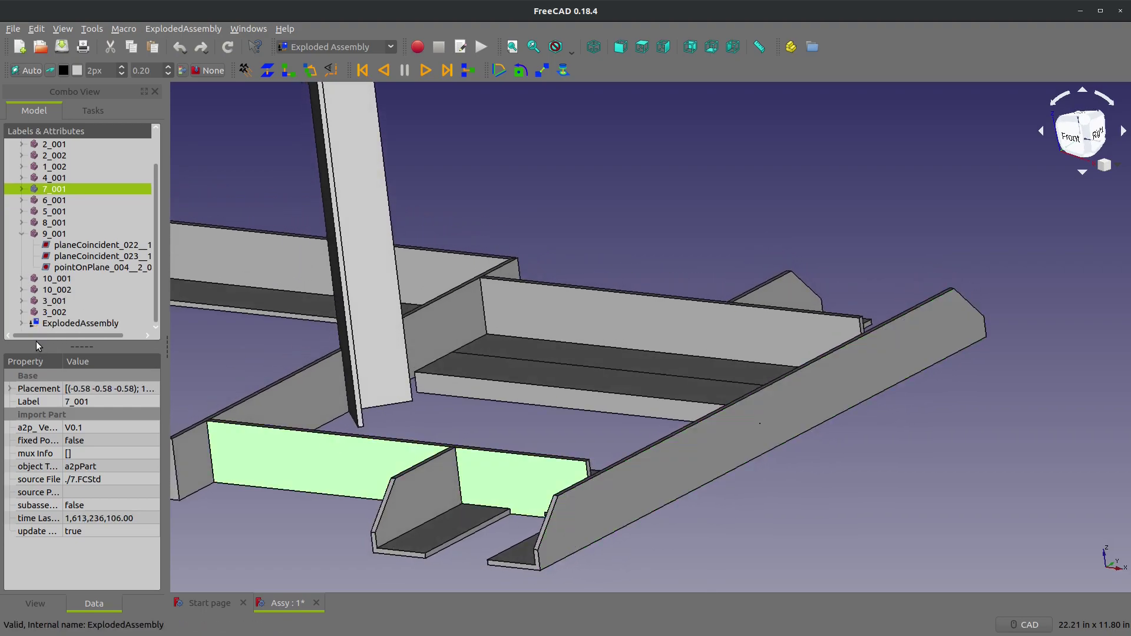
{"action": "left_click", "coordinate": [22, 323]}
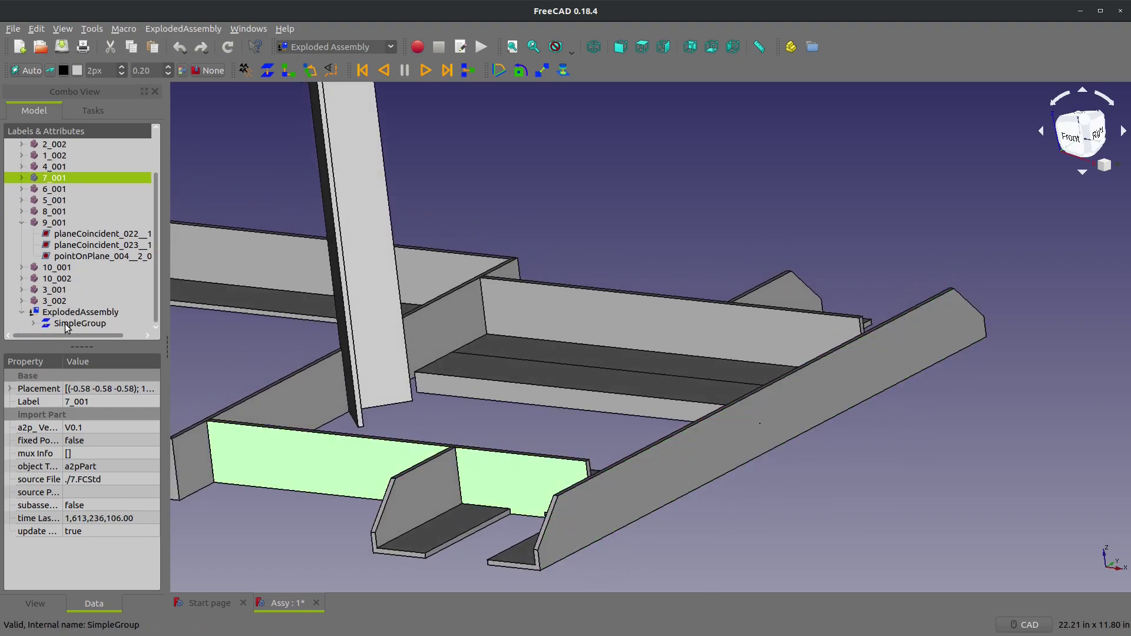
{"action": "left_click", "coordinate": [31, 324]}
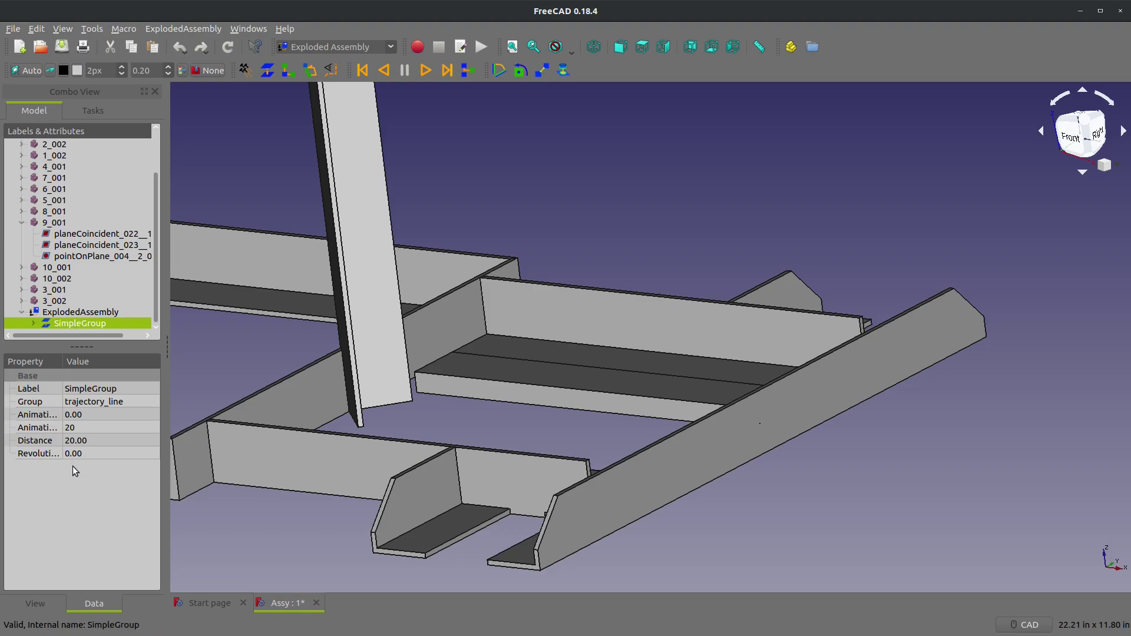
{"action": "left_click", "coordinate": [77, 441]}
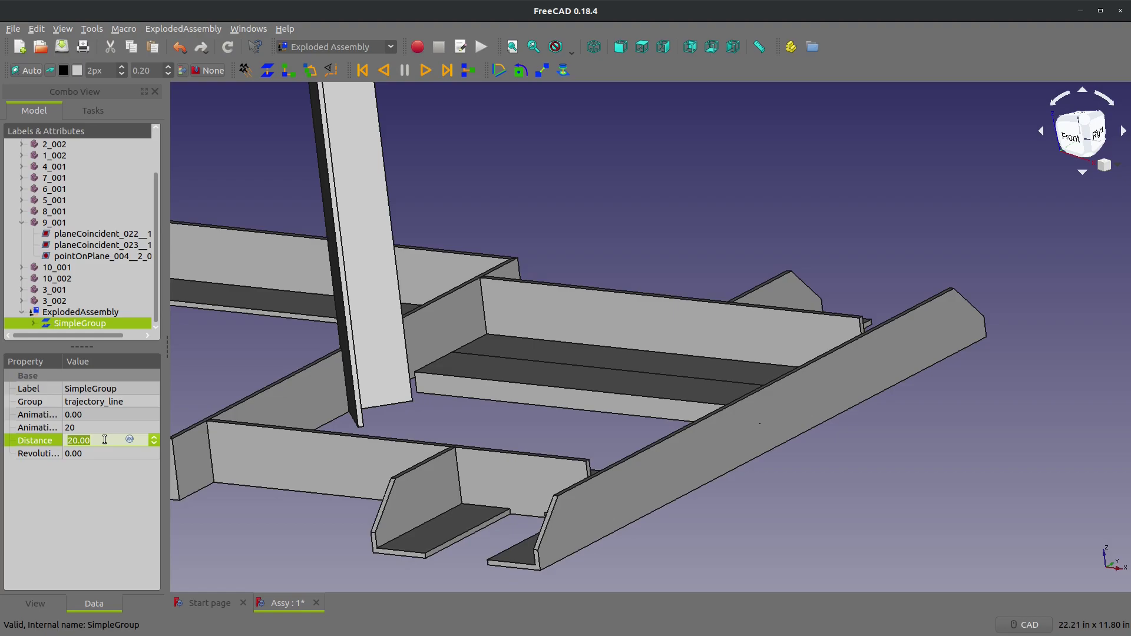
{"action": "type", "text": "40"}
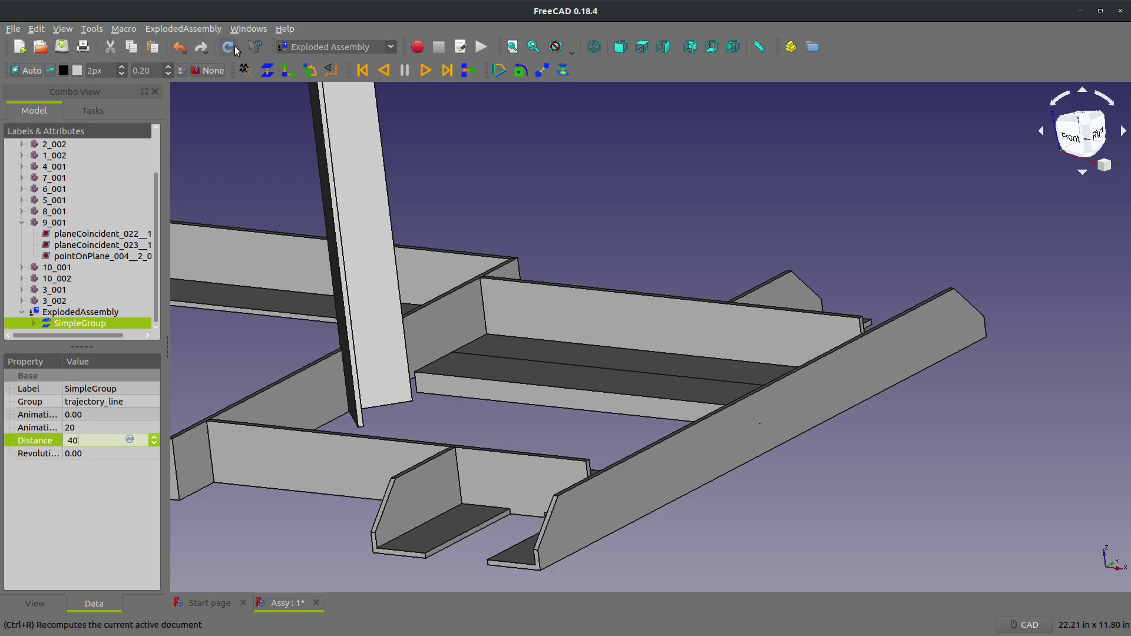
{"action": "left_click", "coordinate": [232, 50]}
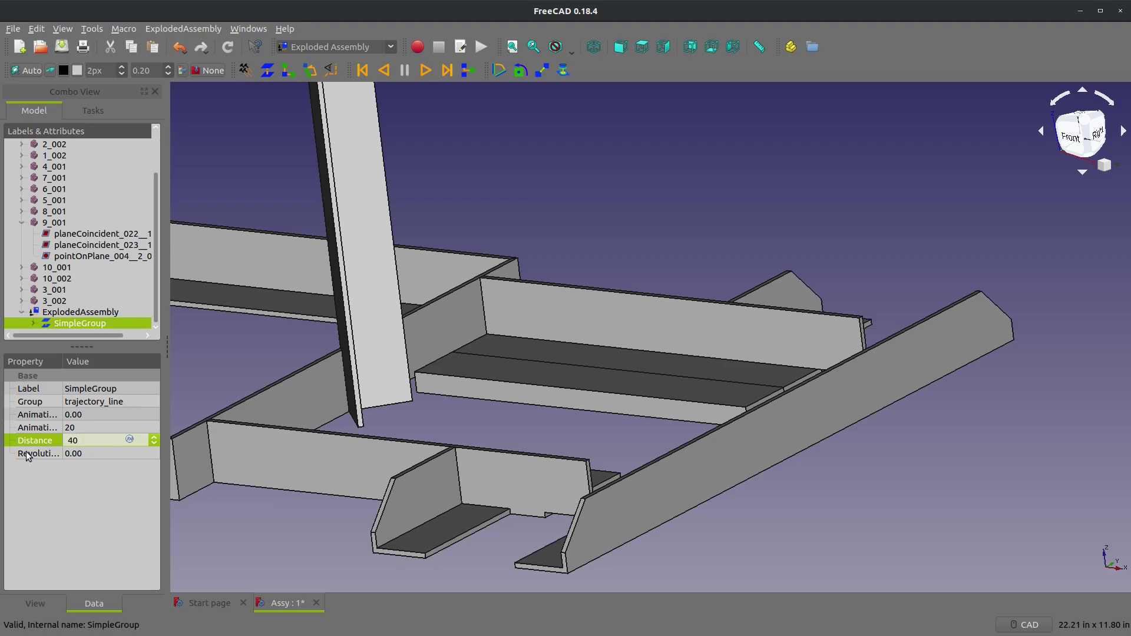
Raise the SimpleGroup Distance to 100 and recompute
{"action": "double_click", "coordinate": [96, 442]}
{"action": "type", "text": "100"}
{"action": "left_click", "coordinate": [231, 49]}
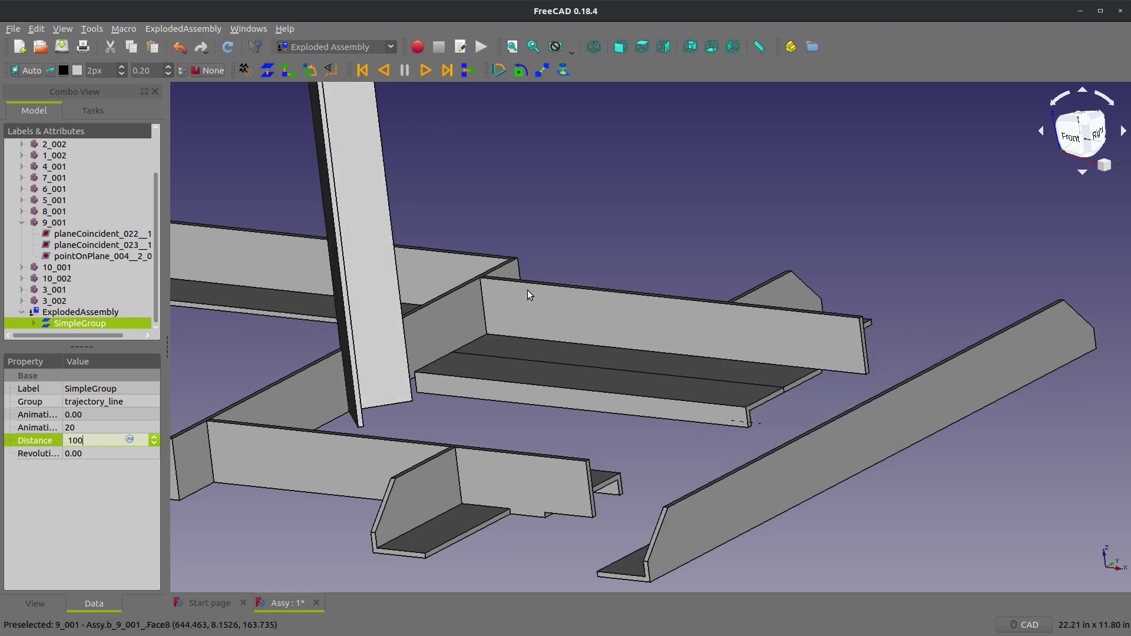
{"action": "scroll", "coordinate": [868, 422], "scroll_direction": "down", "scroll_amount": 4}
{"action": "scroll", "coordinate": [868, 422], "scroll_direction": "up", "scroll_amount": 3}
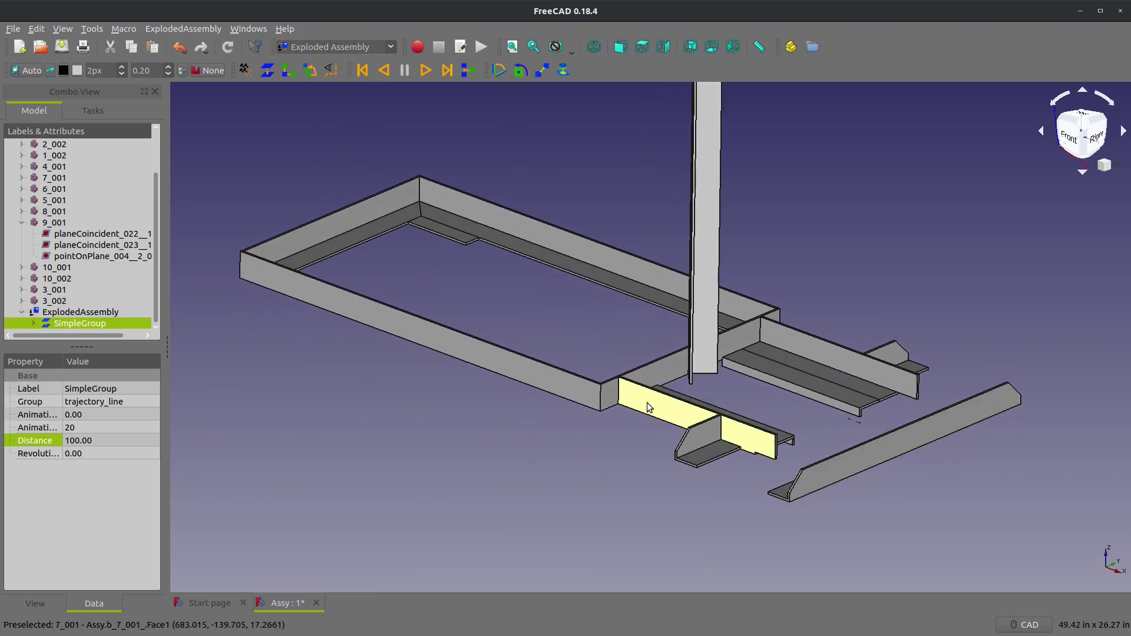
{"action": "scroll", "coordinate": [750, 438], "scroll_direction": "up", "scroll_amount": 1}
{"action": "scroll", "coordinate": [702, 527], "scroll_direction": "up", "scroll_amount": 4}
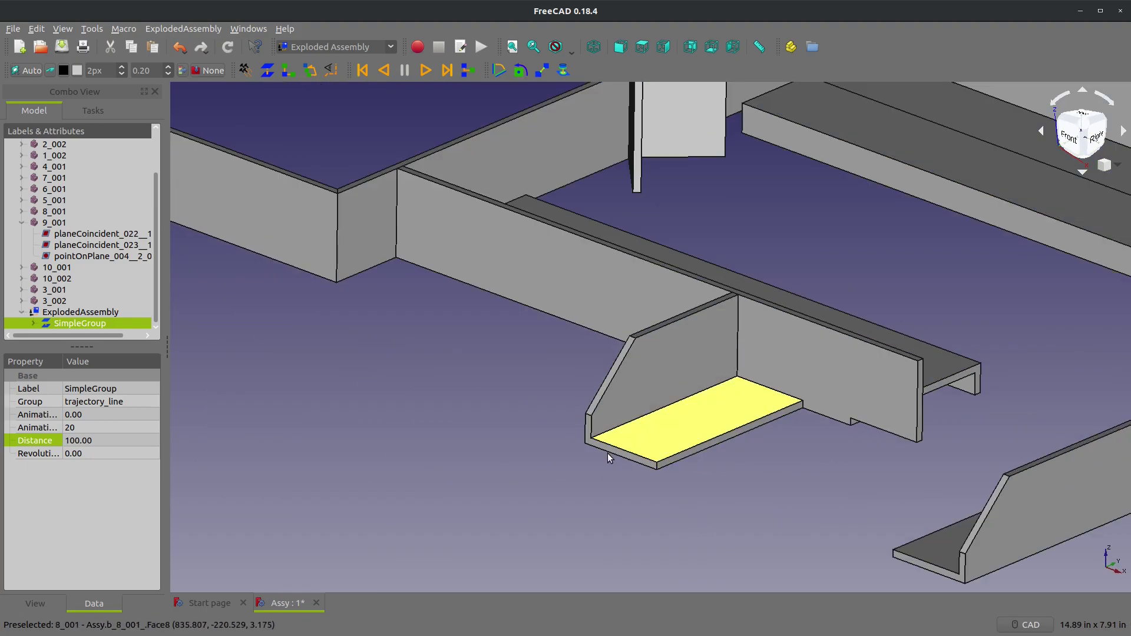
Create a new explode group containing the L-bracket 8_001
{"action": "left_click", "coordinate": [479, 429]}
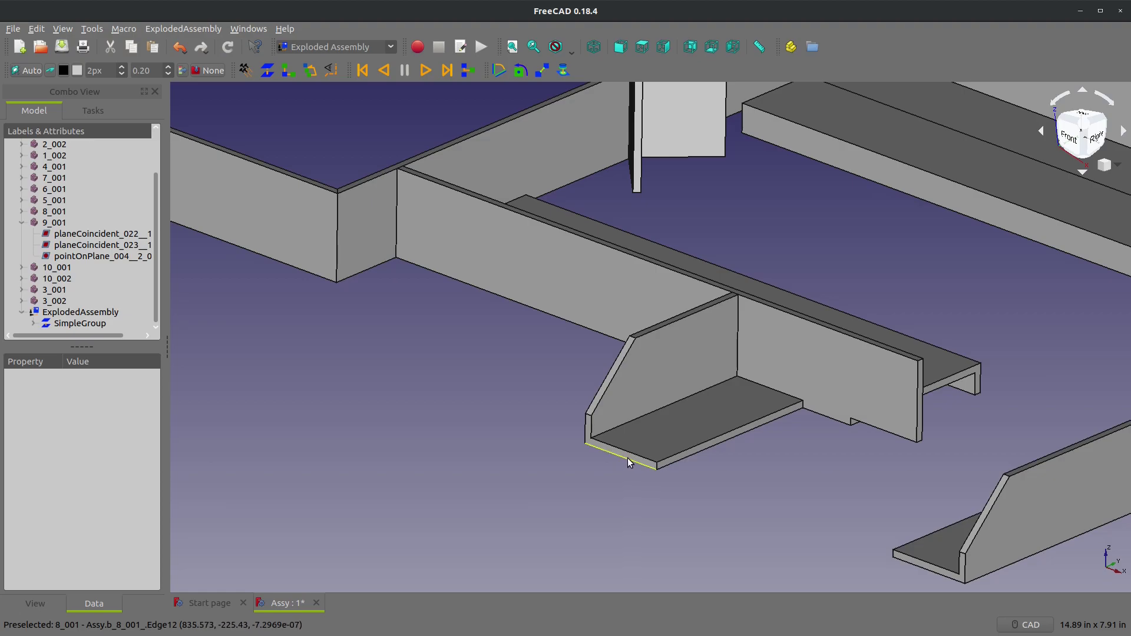
{"action": "left_click", "coordinate": [598, 451]}
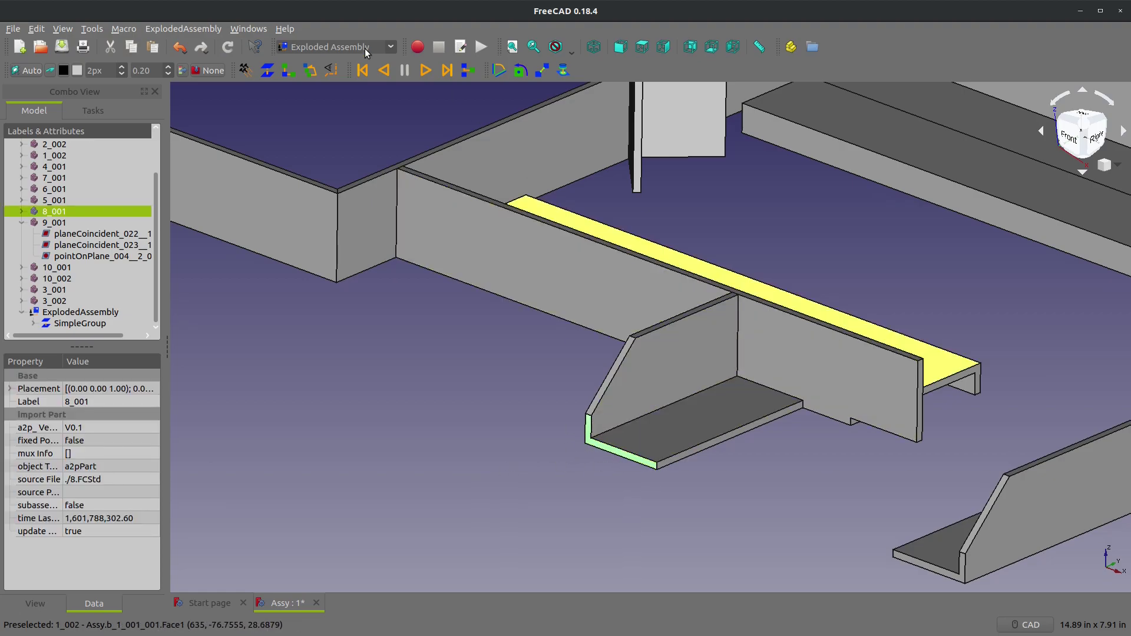
{"action": "left_click", "coordinate": [267, 72]}
{"action": "left_click", "coordinate": [448, 236]}
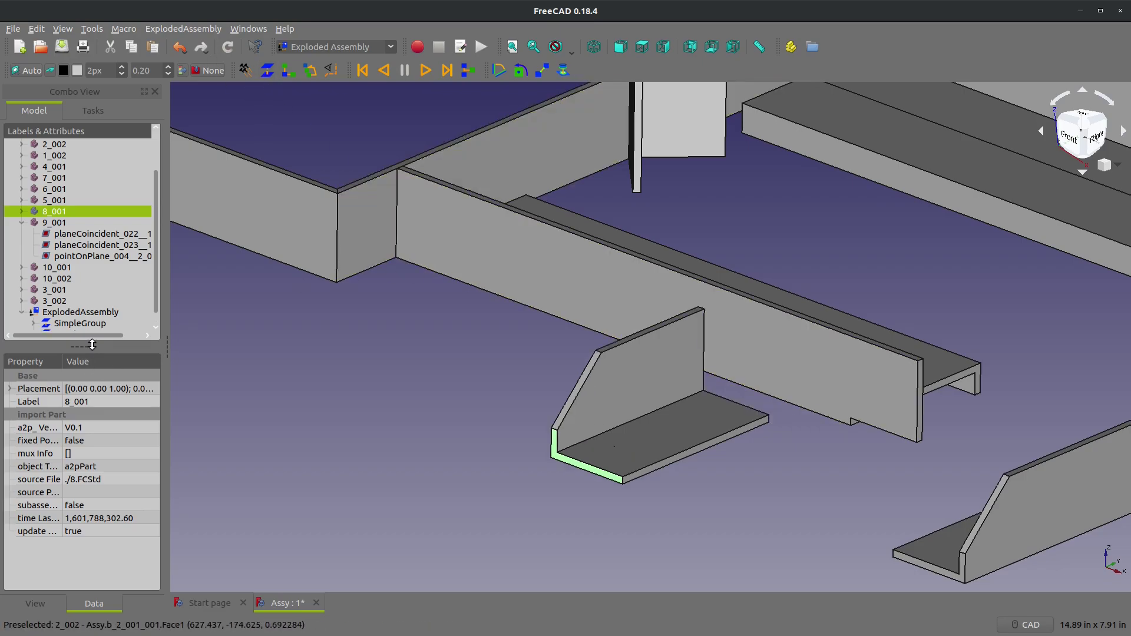
Set SimpleGroup001's explode Distance to 40
{"action": "left_click", "coordinate": [84, 323]}
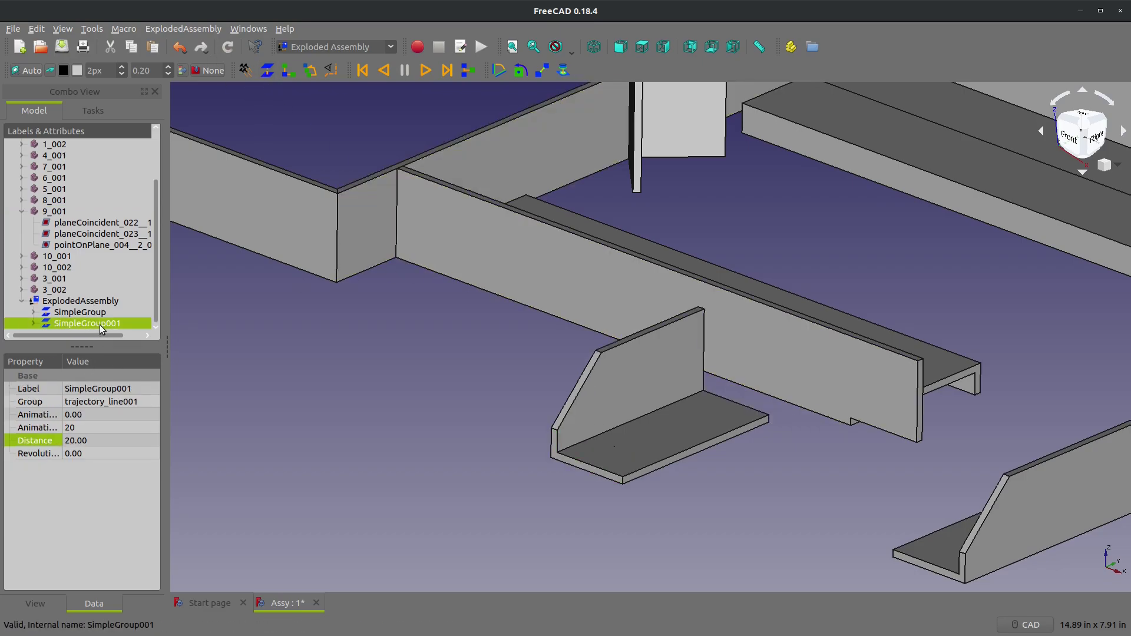
{"action": "left_click", "coordinate": [96, 440]}
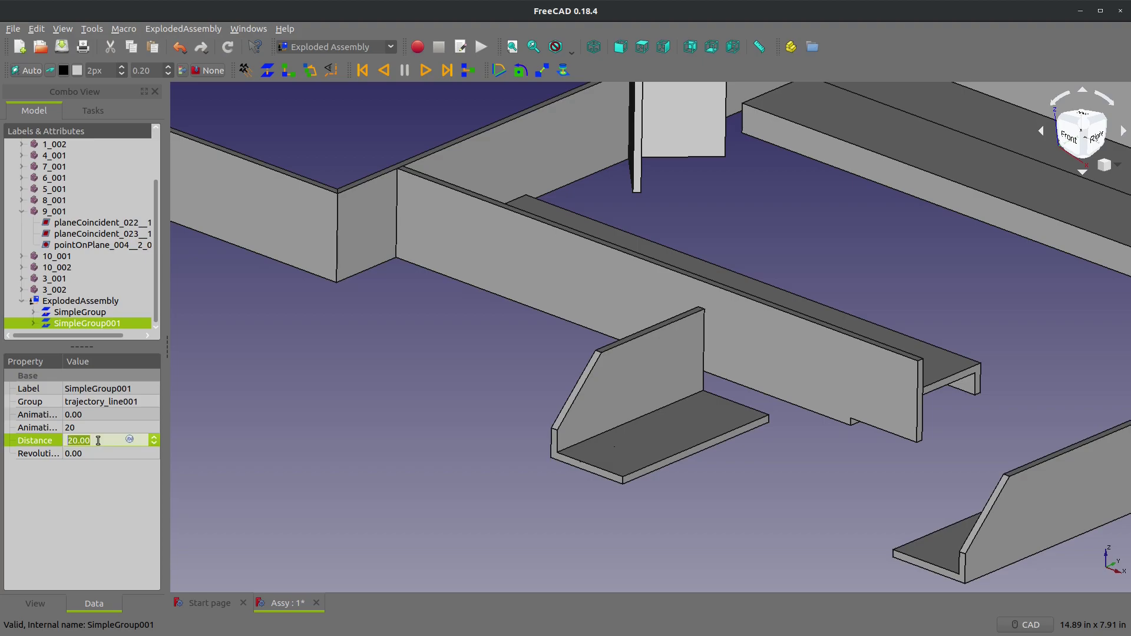
{"action": "type", "text": "40"}
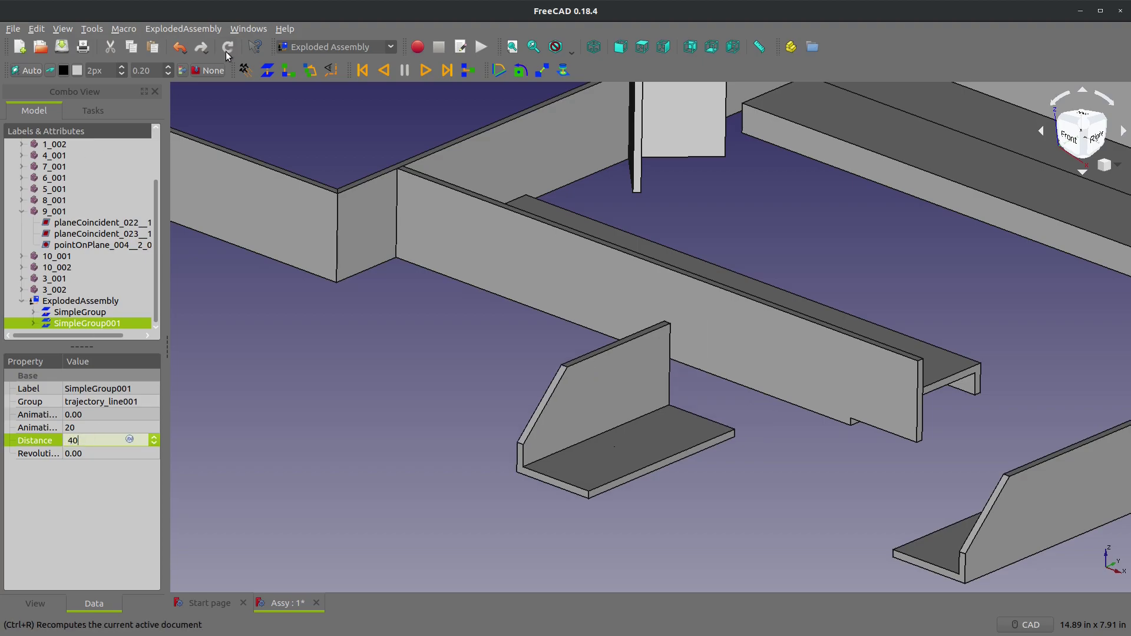
{"action": "scroll", "coordinate": [770, 359], "scroll_direction": "down", "scroll_amount": 5}
{"action": "scroll", "coordinate": [770, 360], "scroll_direction": "up", "scroll_amount": 5}
{"action": "middle_click_drag", "start_coordinate": [771, 359], "coordinate": [811, 368]}
{"action": "scroll", "coordinate": [811, 368], "scroll_direction": "up", "scroll_amount": 5}
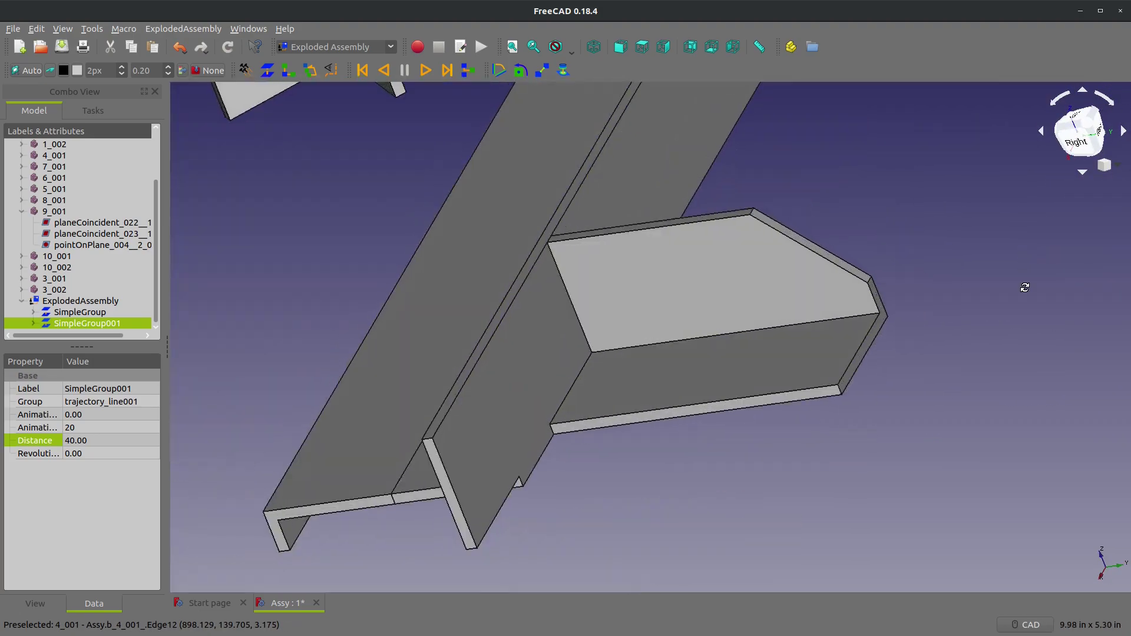
Create a new explode group for the right bracket 5_001
{"action": "left_click", "coordinate": [712, 358]}
{"action": "scroll", "coordinate": [712, 358], "scroll_direction": "down", "scroll_amount": 5}
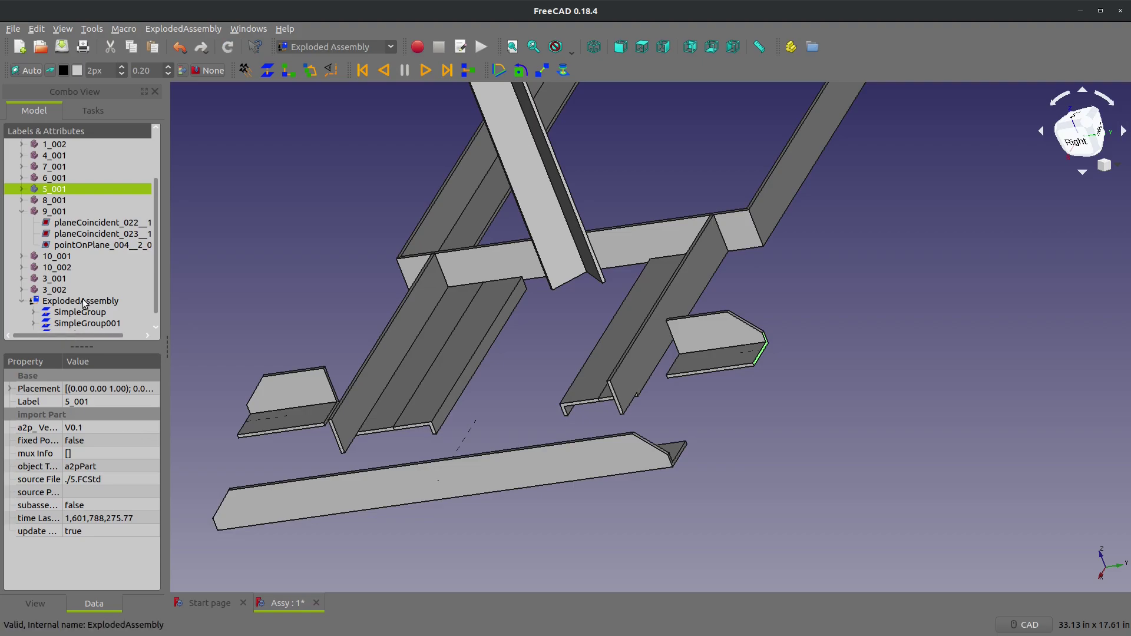
{"action": "scroll", "coordinate": [83, 330], "scroll_direction": "down", "scroll_amount": 1}
{"action": "left_click", "coordinate": [87, 331]}
Set SimpleGroup002's Distance to 40 and recompute
{"action": "left_click", "coordinate": [87, 324]}
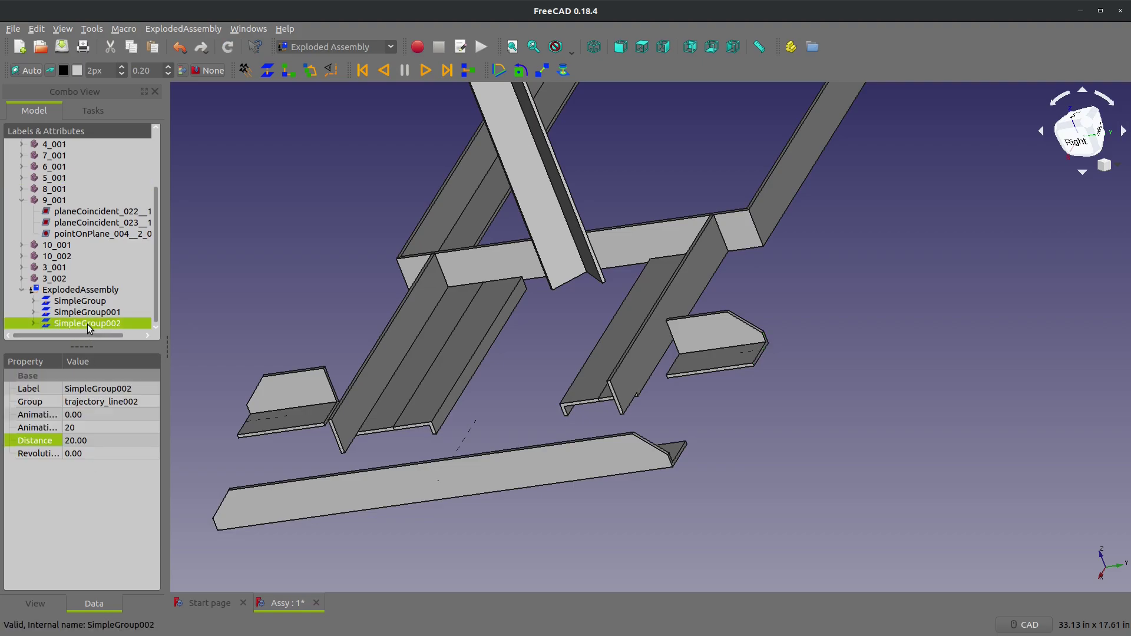
{"action": "left_click", "coordinate": [97, 441]}
{"action": "type", "text": "40"}
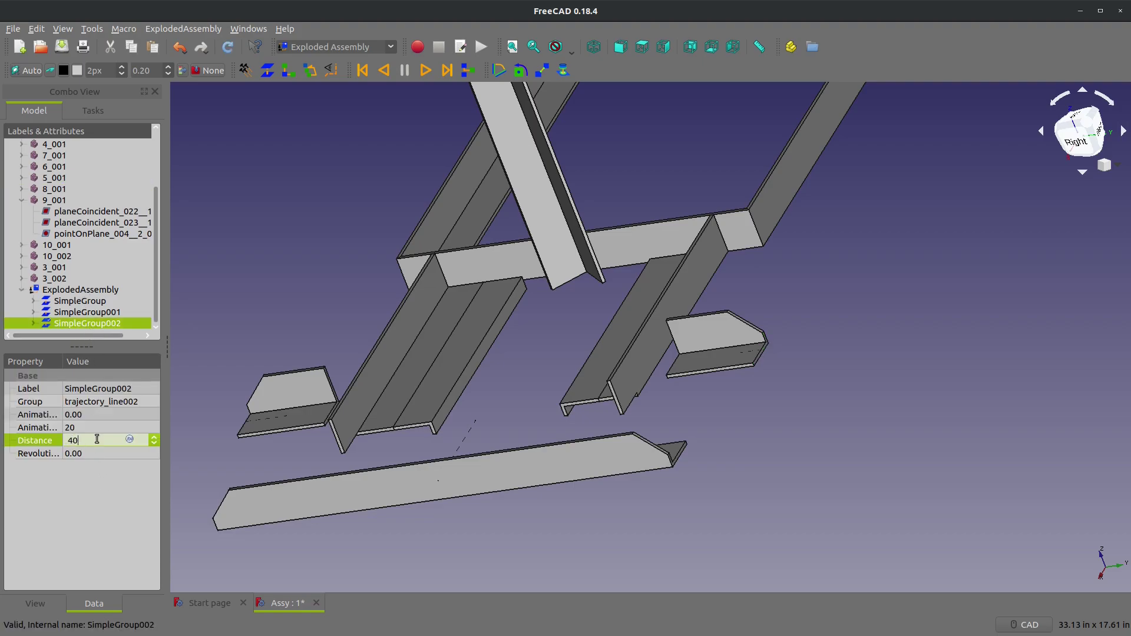
{"action": "left_click", "coordinate": [229, 48]}
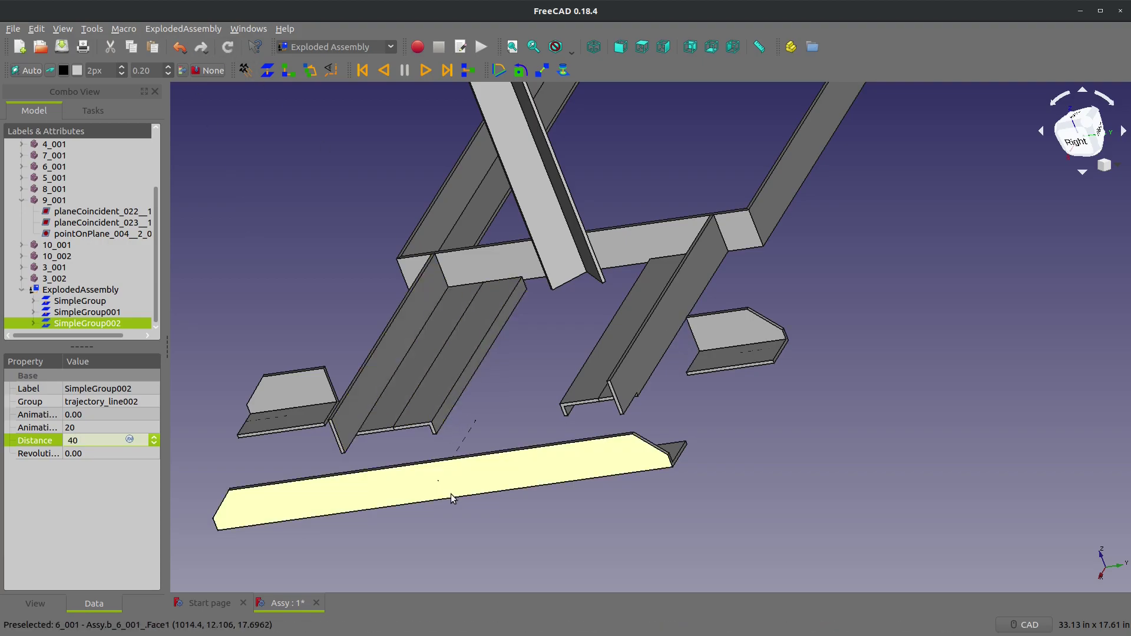
{"action": "middle_click_drag", "start_coordinate": [451, 495], "coordinate": [593, 416]}
{"action": "scroll", "coordinate": [593, 417], "scroll_direction": "up", "scroll_amount": 3}
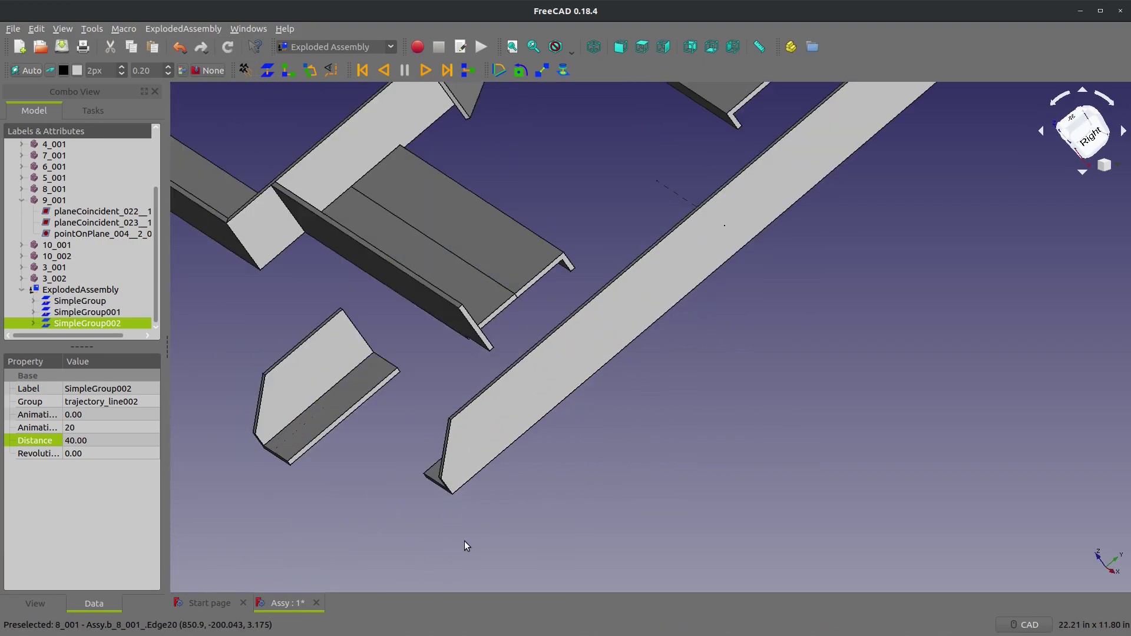
{"action": "scroll", "coordinate": [446, 404], "scroll_direction": "down", "scroll_amount": 1}
{"action": "scroll", "coordinate": [541, 295], "scroll_direction": "up", "scroll_amount": 1}
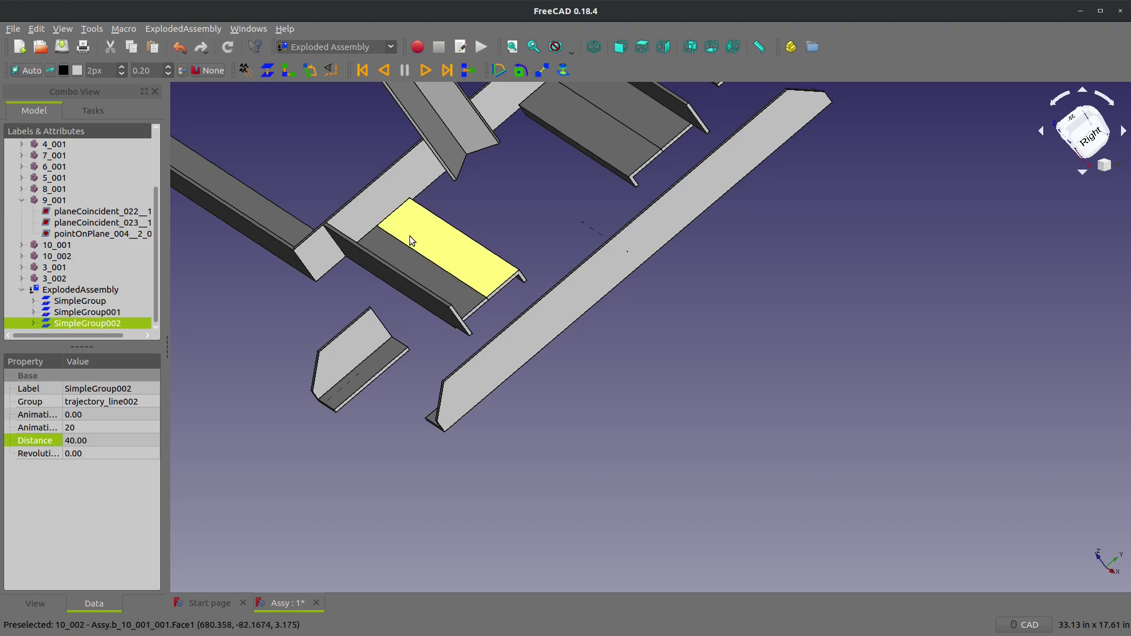
{"action": "scroll", "coordinate": [484, 321], "scroll_direction": "up", "scroll_amount": 3}
Select parts 7_001, 10_002, 10_001, 4_001, 5_001, 8_001 and 6_001 together
{"action": "left_click", "coordinate": [484, 324]}
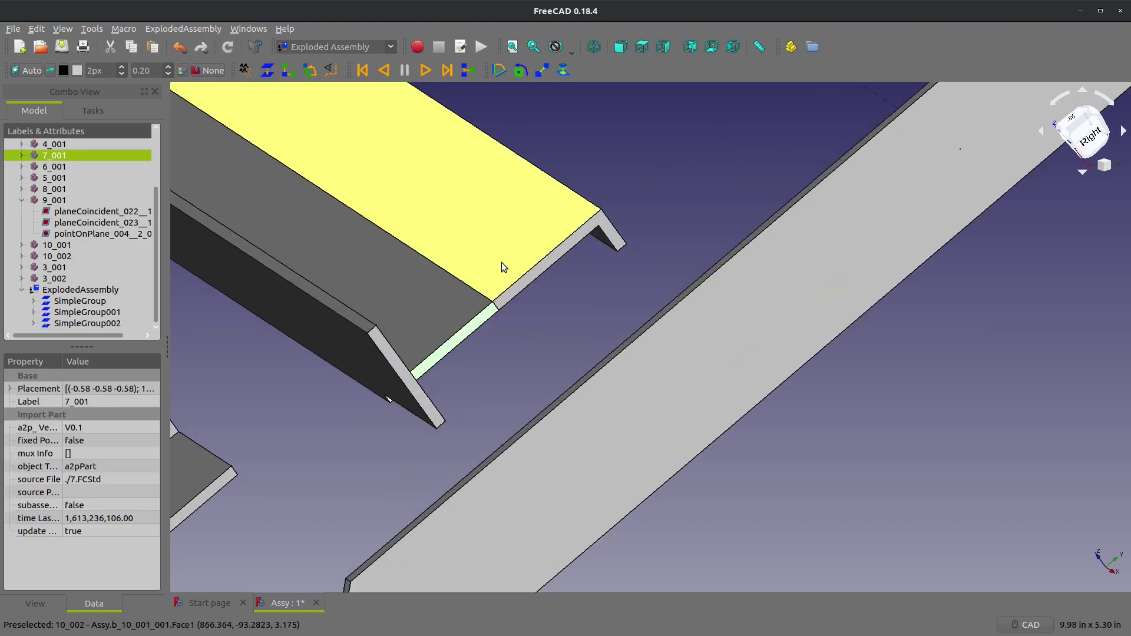
{"action": "left_click", "coordinate": [502, 263], "text": "ctrl"}
{"action": "scroll", "coordinate": [502, 263], "scroll_direction": "down", "scroll_amount": 3}
{"action": "left_click", "coordinate": [585, 198], "text": "ctrl"}
{"action": "left_click", "coordinate": [601, 179], "text": "ctrl"}
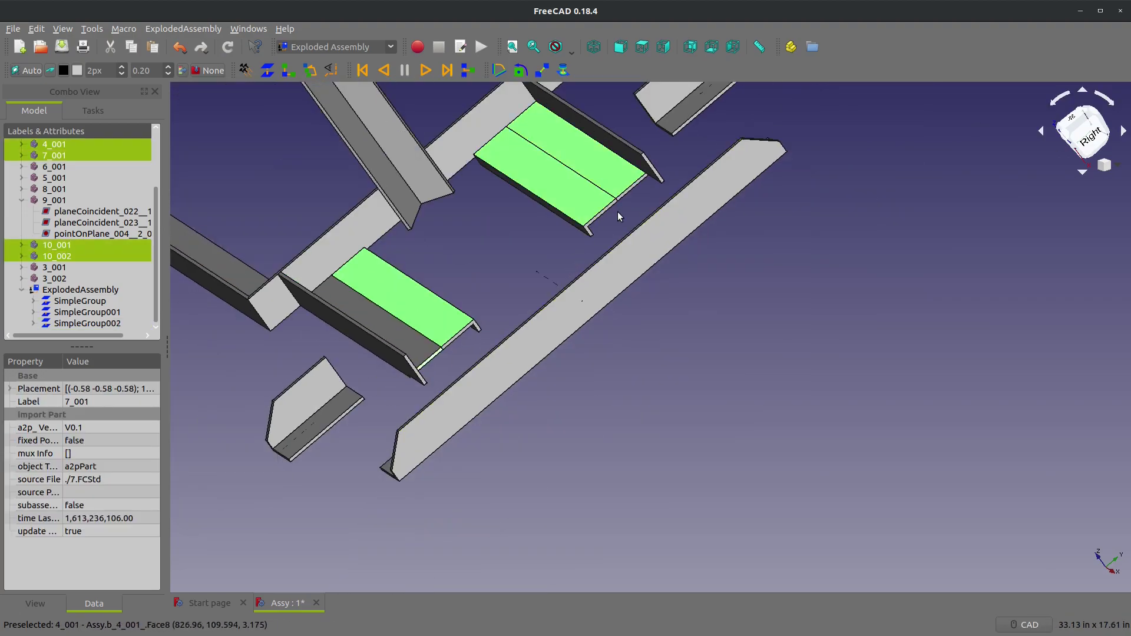
{"action": "left_click", "coordinate": [685, 122], "text": "ctrl"}
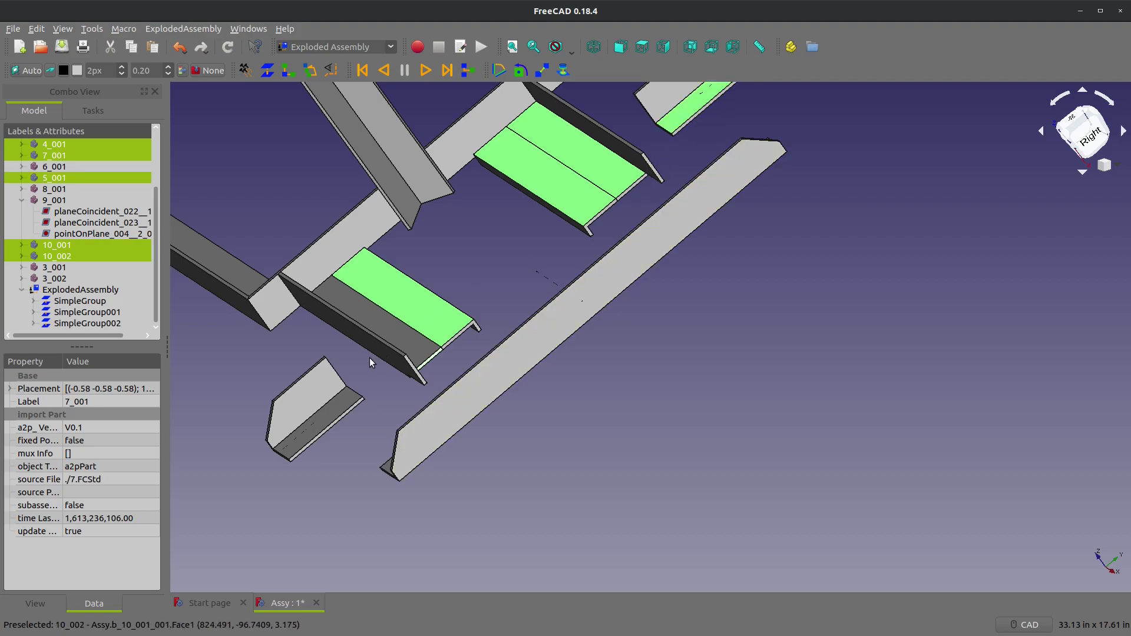
{"action": "left_click", "coordinate": [340, 398], "text": "ctrl"}
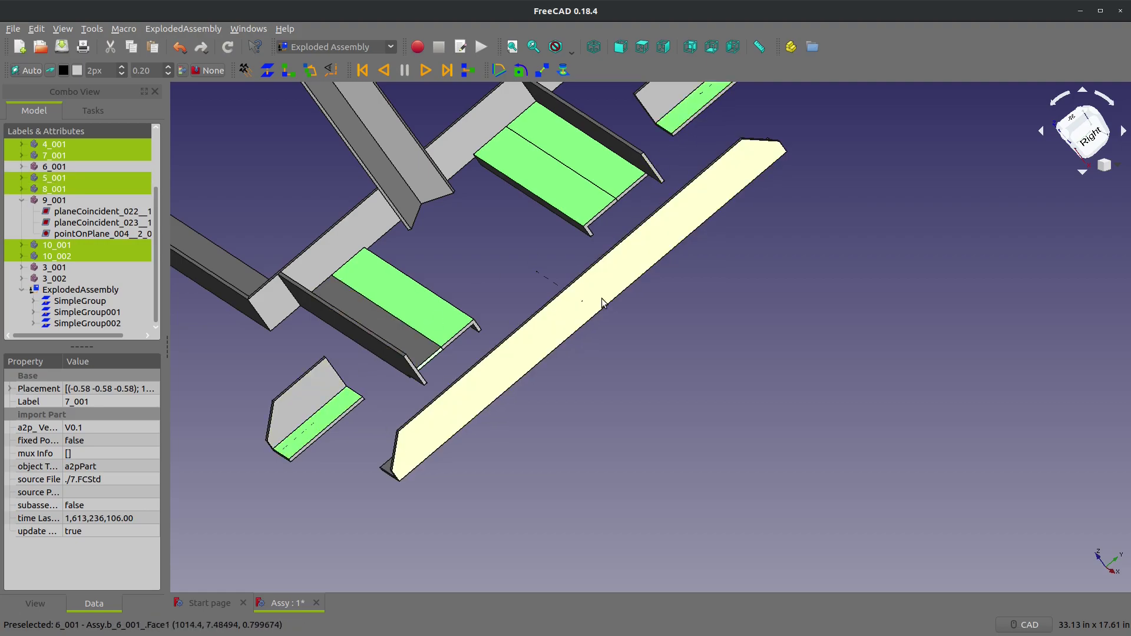
{"action": "left_click", "coordinate": [601, 282], "text": "ctrl"}
{"action": "middle_click_drag", "start_coordinate": [478, 448], "coordinate": [482, 391]}
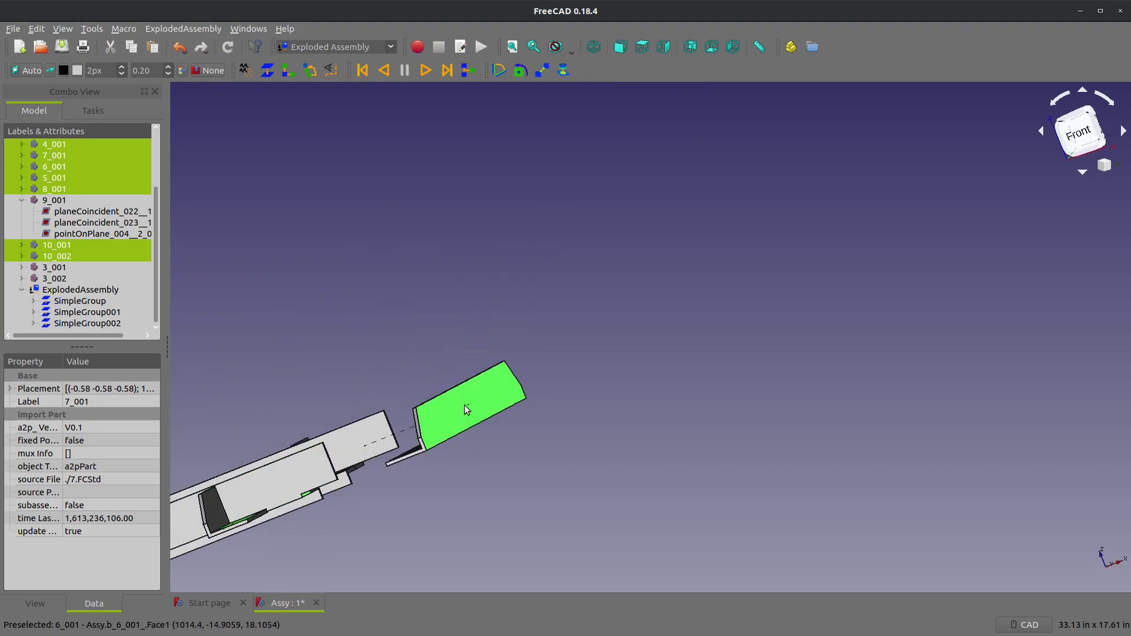
{"action": "middle_click_drag", "start_coordinate": [631, 374], "coordinate": [606, 422]}
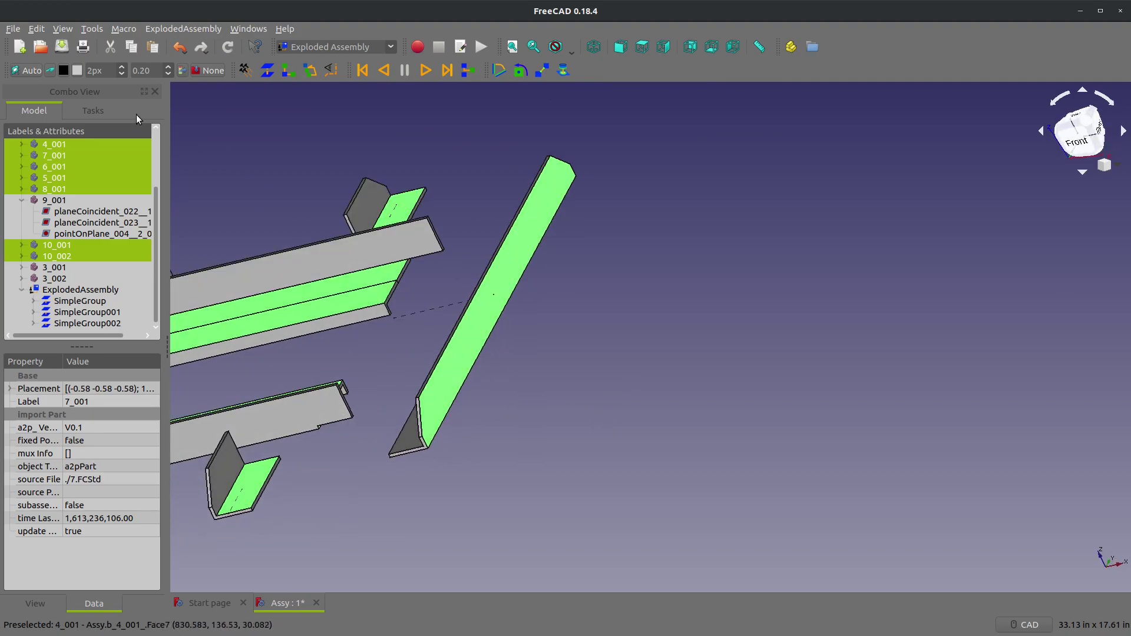
Group the selected parts into new explode group SimpleGroup003
{"action": "left_click", "coordinate": [267, 70]}
{"action": "scroll", "coordinate": [434, 263], "scroll_direction": "down", "scroll_amount": 3}
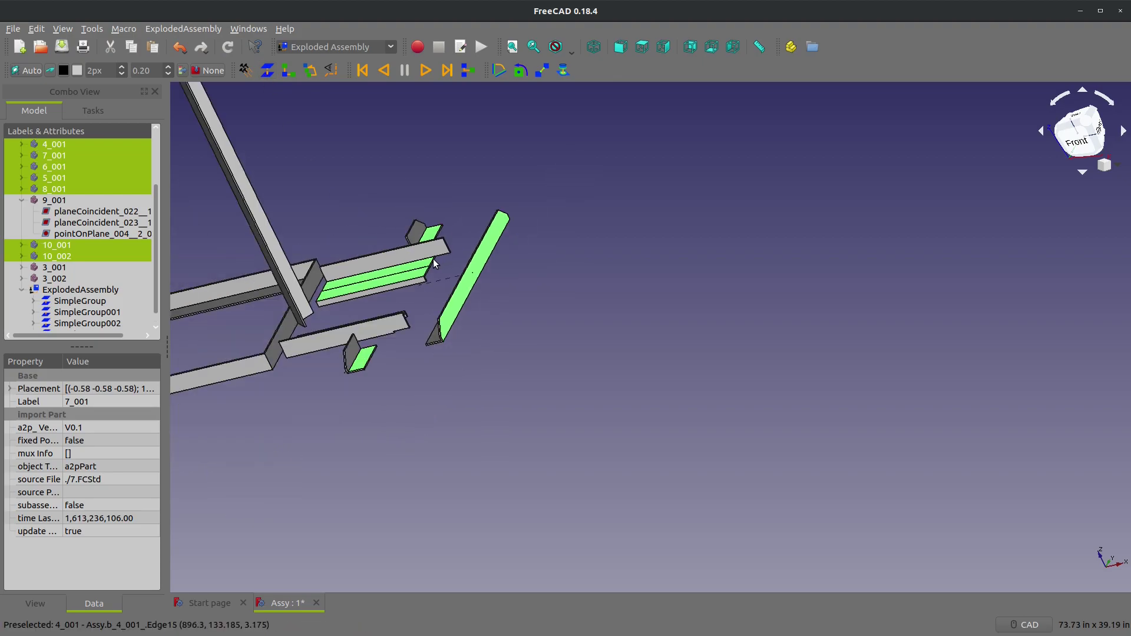
{"action": "scroll", "coordinate": [434, 263], "scroll_direction": "up", "scroll_amount": 3}
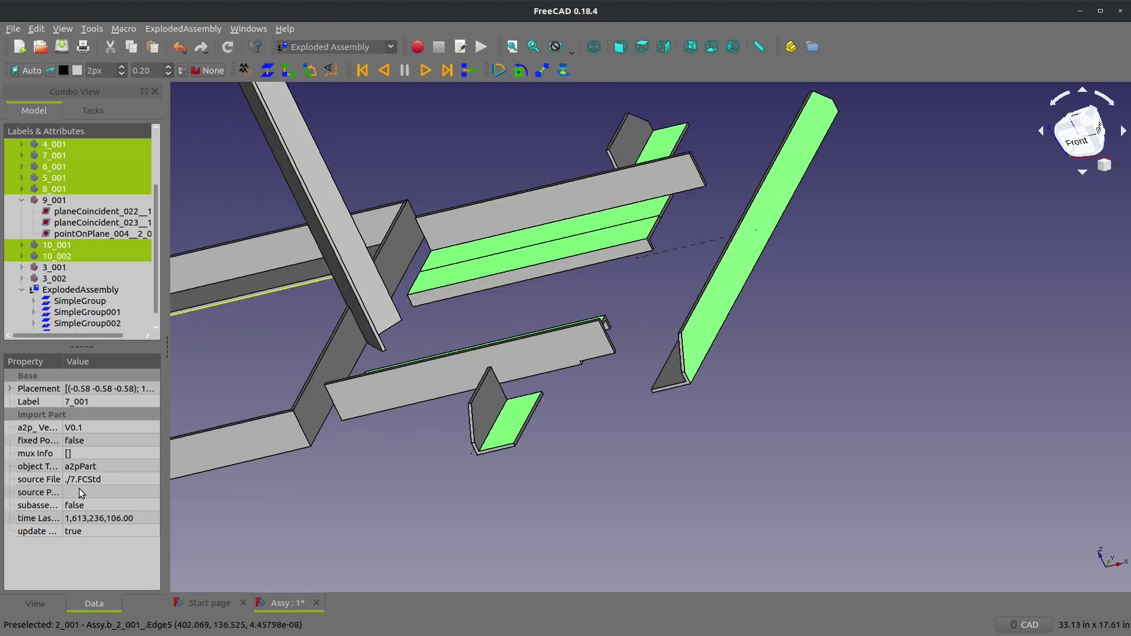
Change SimpleGroup003's explode Distance from 20 to 55
{"action": "scroll", "coordinate": [75, 278], "scroll_direction": "down", "scroll_amount": 1}
{"action": "left_click", "coordinate": [79, 324]}
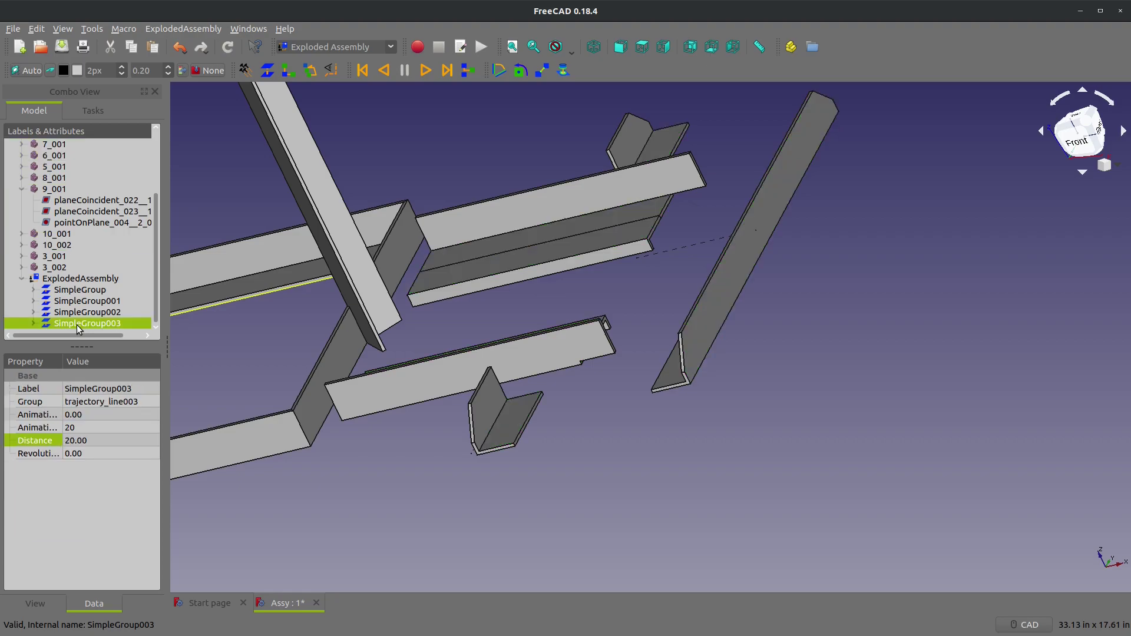
{"action": "left_click", "coordinate": [86, 453]}
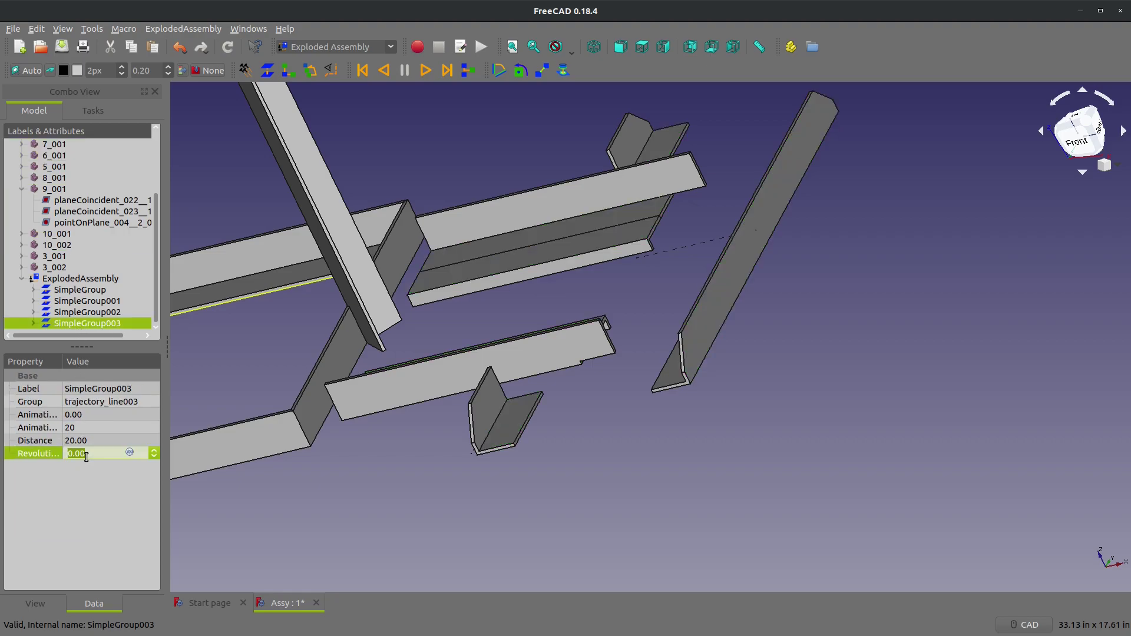
{"action": "left_click", "coordinate": [87, 440]}
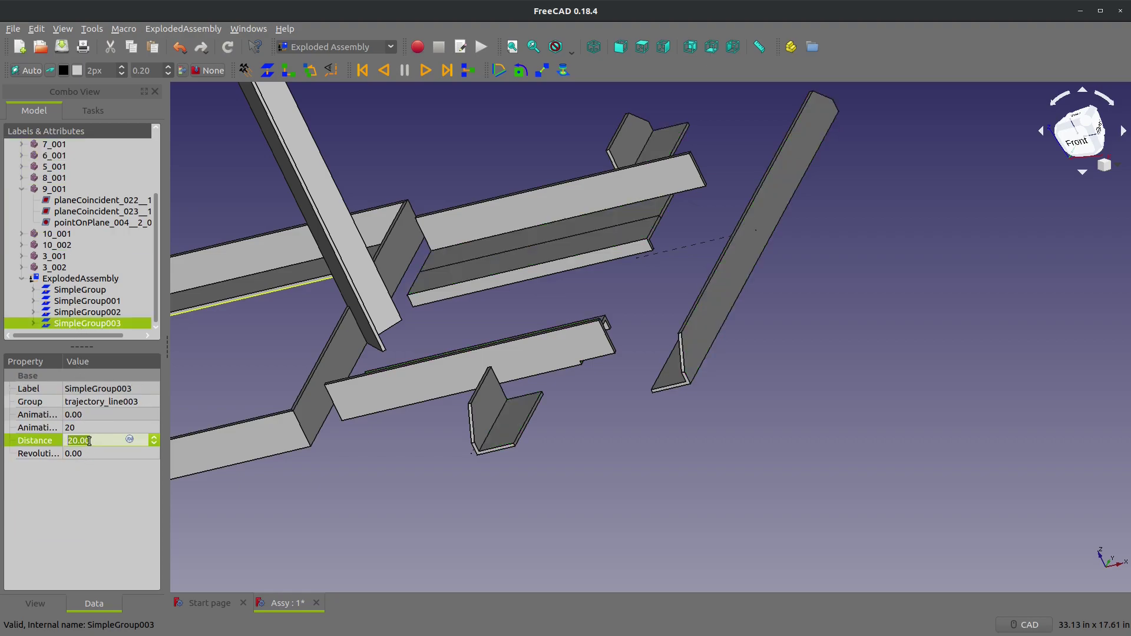
{"action": "type", "text": "55"}
{"action": "key", "text": "Return"}
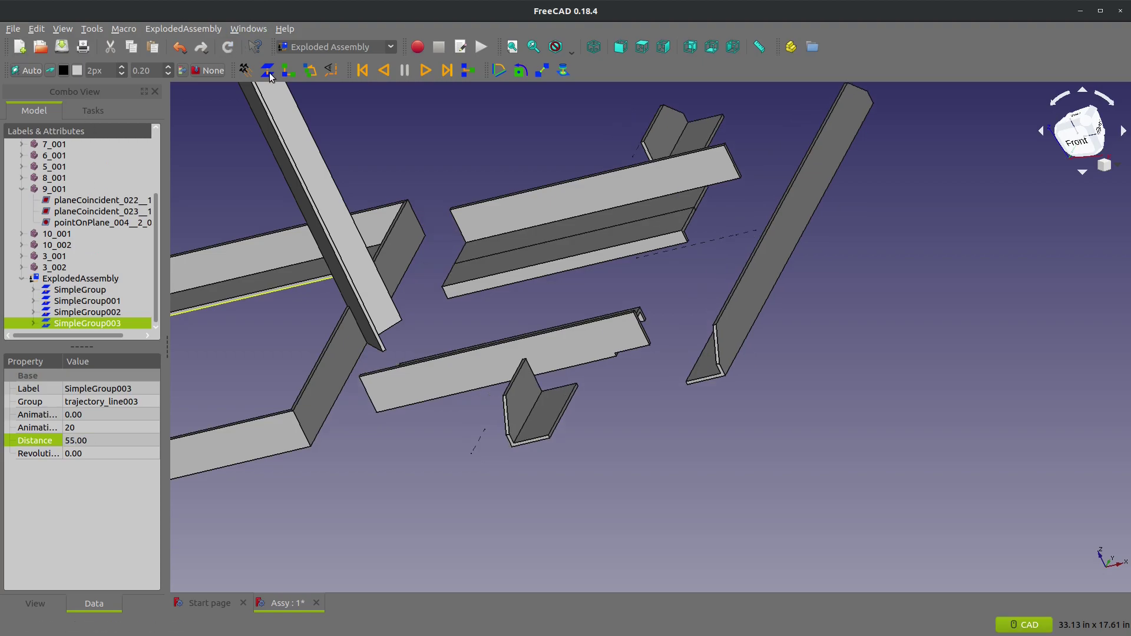
Create an explode group from the flat bar 7_001 and L-bracket 8_001
{"action": "mouse_move", "coordinate": [589, 295]}
{"action": "middle_mouse_down"}
{"action": "mouse_move", "coordinate": [717, 394]}
{"action": "mouse_move", "coordinate": [492, 274]}
{"action": "mouse_move", "coordinate": [585, 301]}
{"action": "middle_mouse_up"}
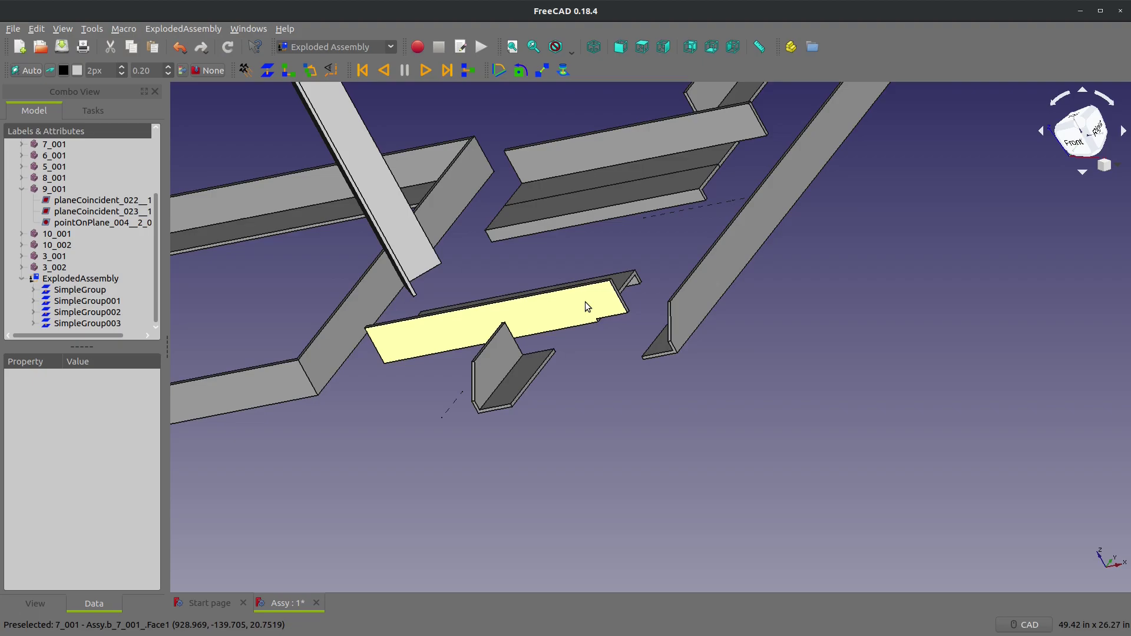
{"action": "left_click", "coordinate": [585, 302]}
{"action": "scroll", "coordinate": [417, 453], "scroll_direction": "up", "scroll_amount": 4}
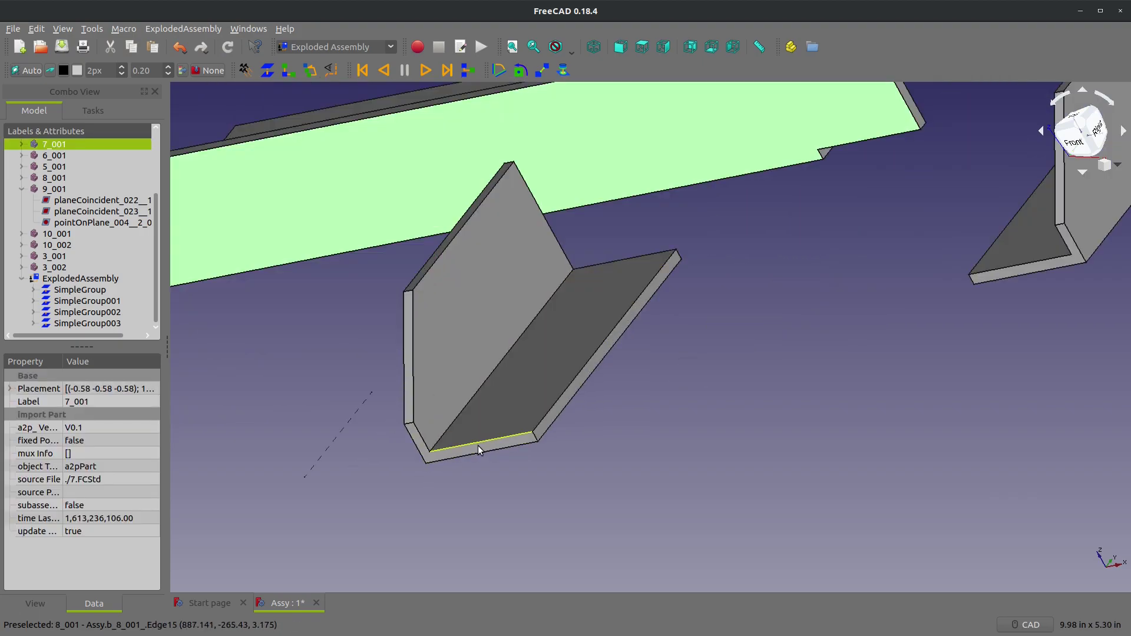
{"action": "left_click", "coordinate": [478, 446], "text": "ctrl"}
{"action": "scroll", "coordinate": [317, 335], "scroll_direction": "down", "scroll_amount": 2}
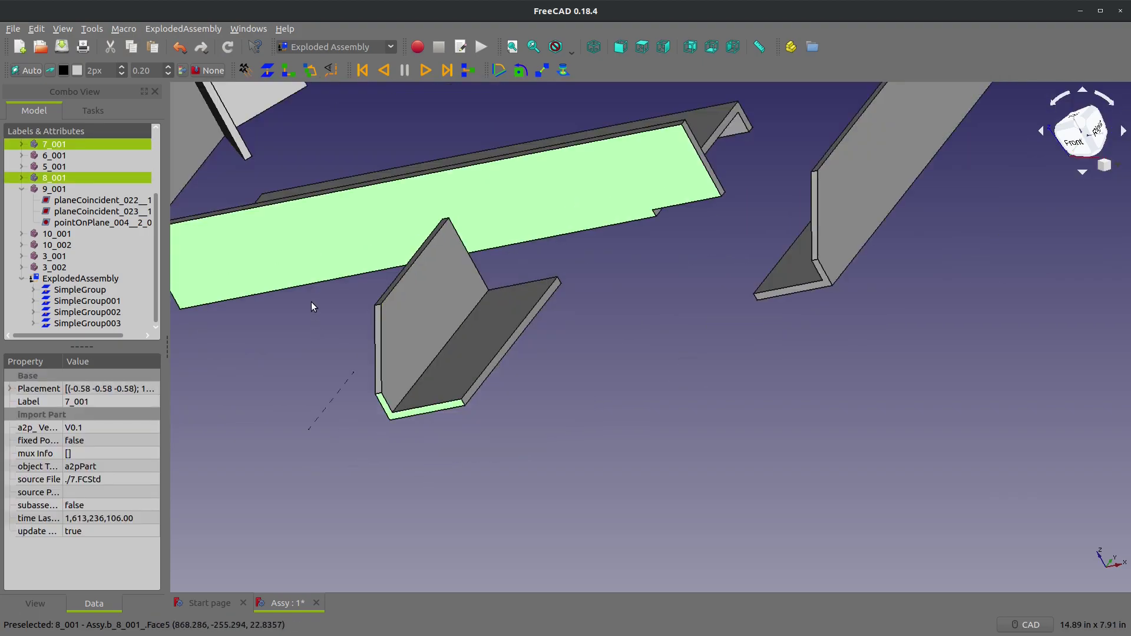
{"action": "left_click", "coordinate": [264, 69]}
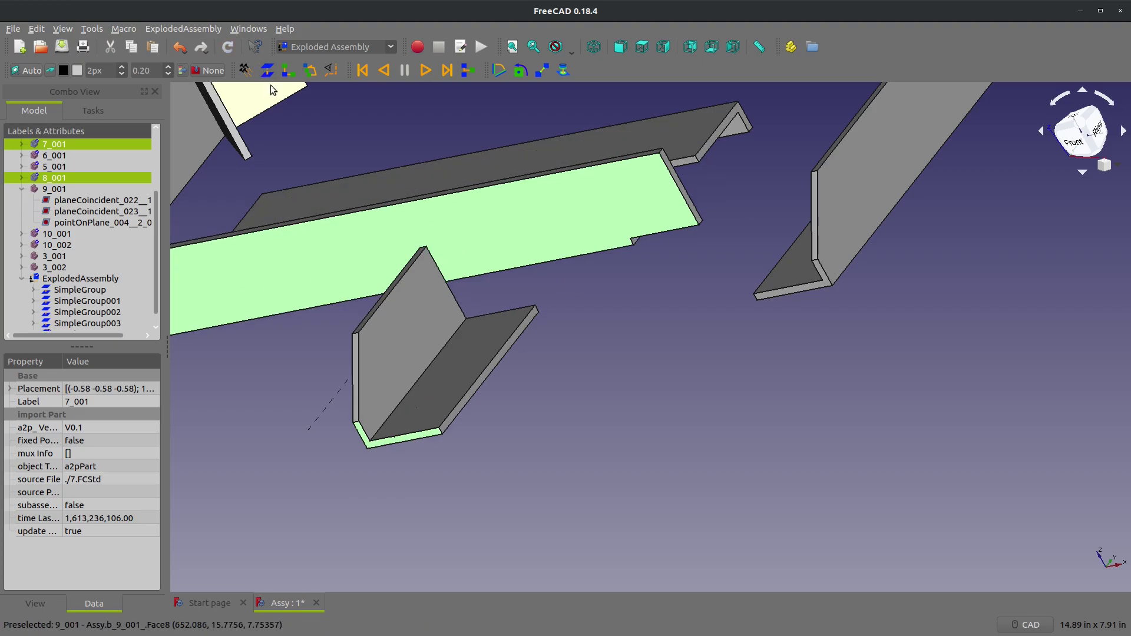
View the parts from above and select the L-bracket 8_001 alone
{"action": "scroll", "coordinate": [639, 383], "scroll_direction": "down", "scroll_amount": 4}
{"action": "middle_click_drag", "start_coordinate": [639, 383], "coordinate": [818, 280]}
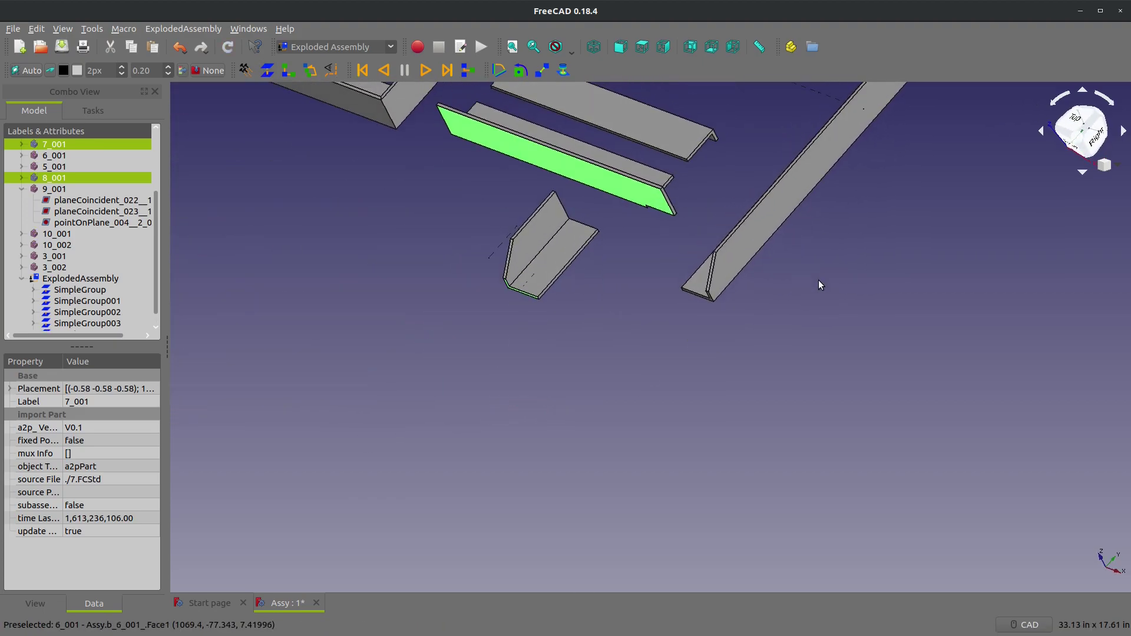
{"action": "scroll", "coordinate": [817, 278], "scroll_direction": "down", "scroll_amount": 6}
{"action": "scroll", "coordinate": [760, 258], "scroll_direction": "up", "scroll_amount": 4}
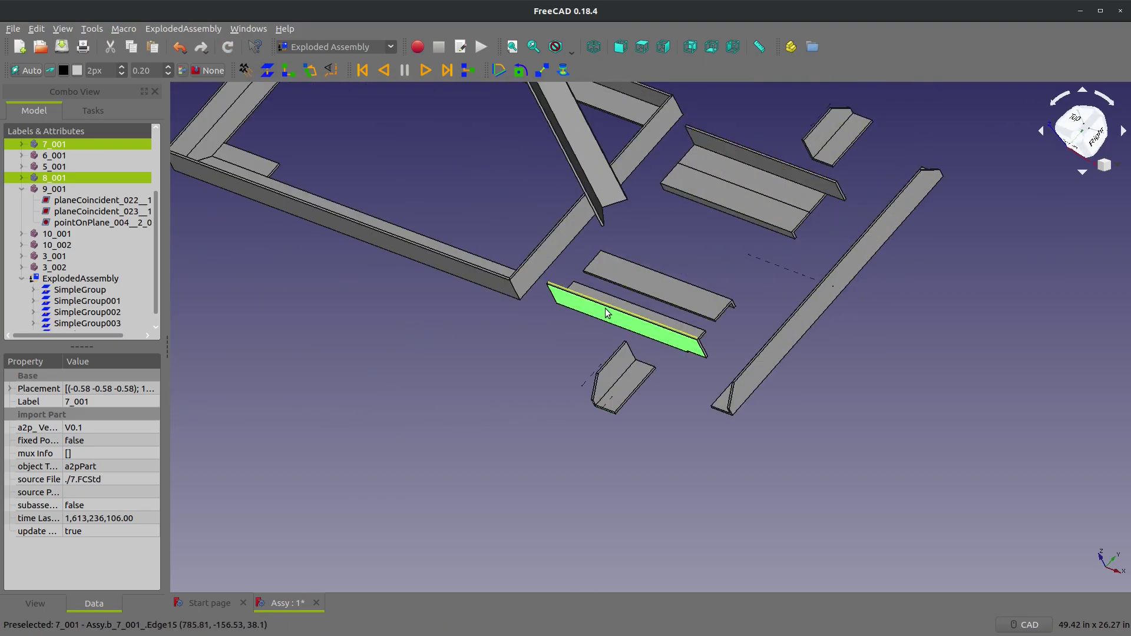
{"action": "scroll", "coordinate": [607, 312], "scroll_direction": "up", "scroll_amount": 2}
{"action": "left_click", "coordinate": [401, 478]}
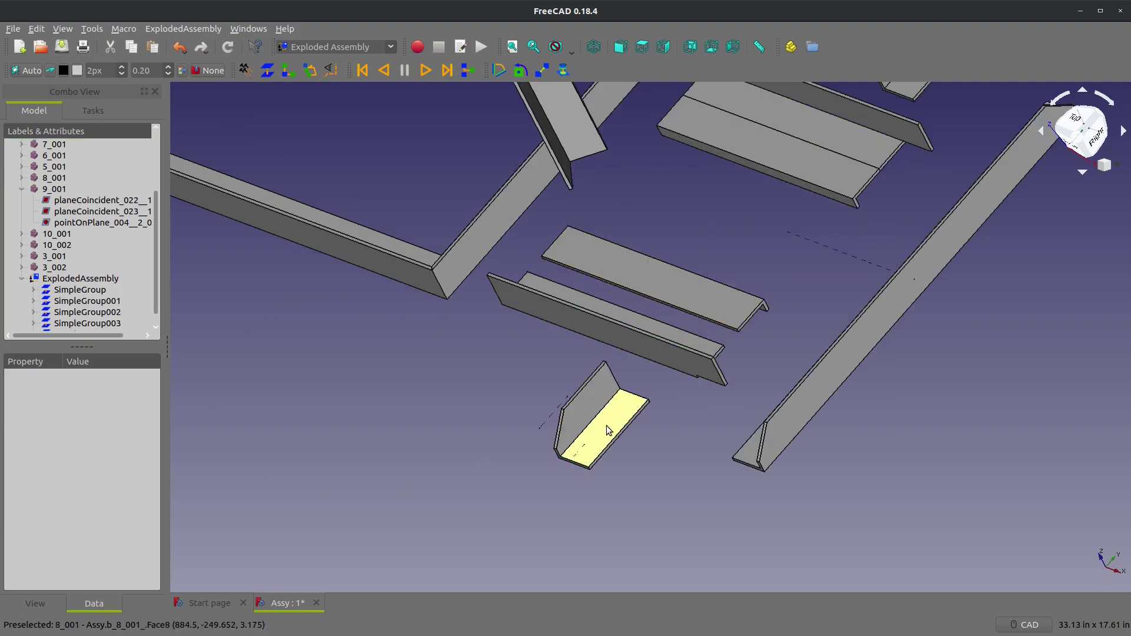
{"action": "left_click", "coordinate": [613, 420]}
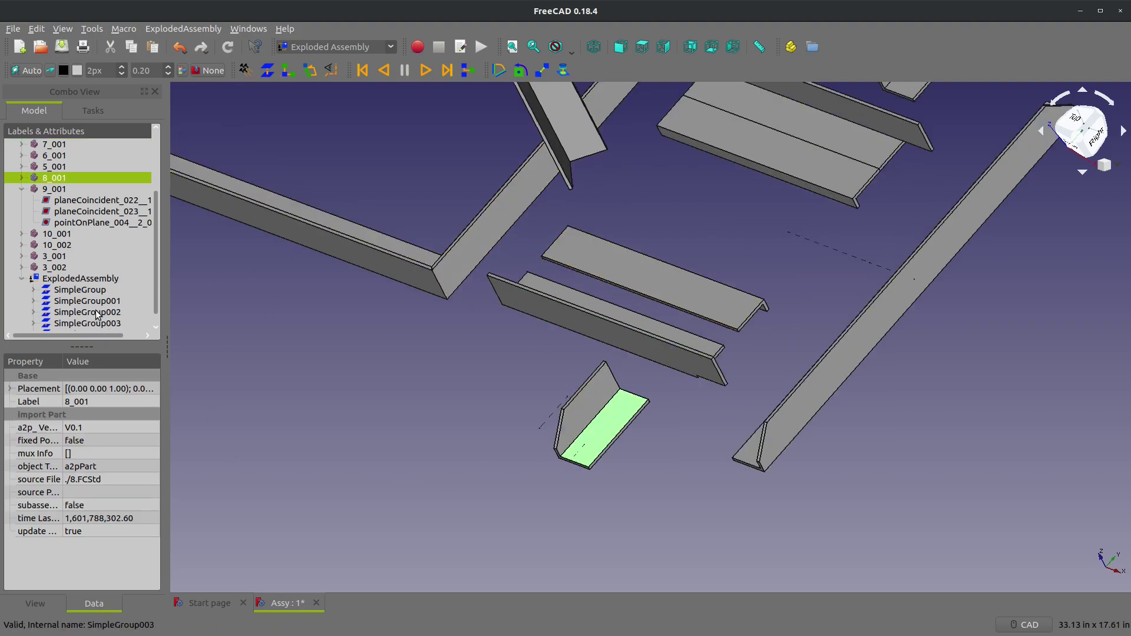
Select SimpleGroup004 and enter 50 in its second animation property
{"action": "scroll", "coordinate": [92, 321], "scroll_direction": "down", "scroll_amount": 1}
{"action": "left_click", "coordinate": [82, 324]}
{"action": "left_click", "coordinate": [76, 427]}
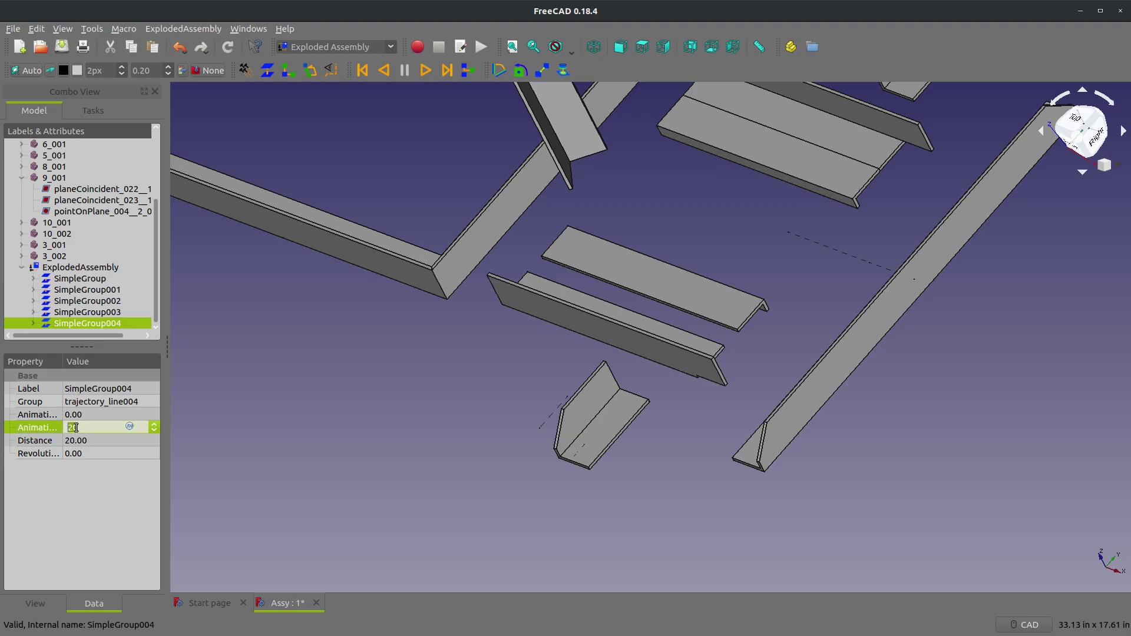
{"action": "type", "text": "50"}
{"action": "key", "text": "Return"}
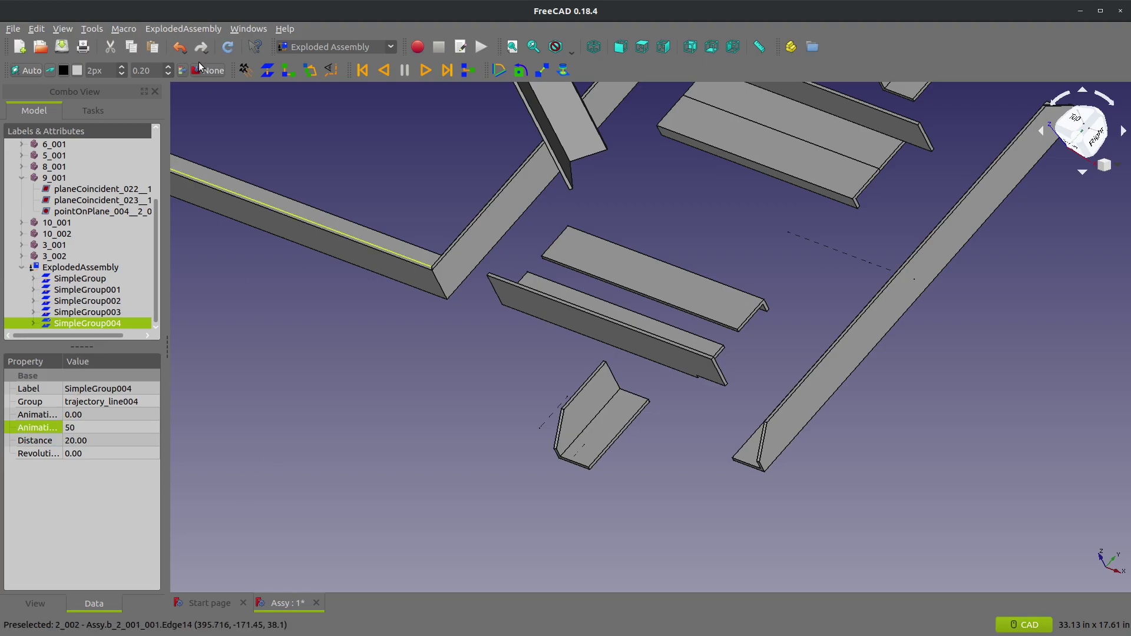
Reset that animation value to 0 and set SimpleGroup004's Distance to 50
{"action": "left_click", "coordinate": [299, 349]}
{"action": "left_click", "coordinate": [111, 323]}
{"action": "left_click", "coordinate": [75, 430]}
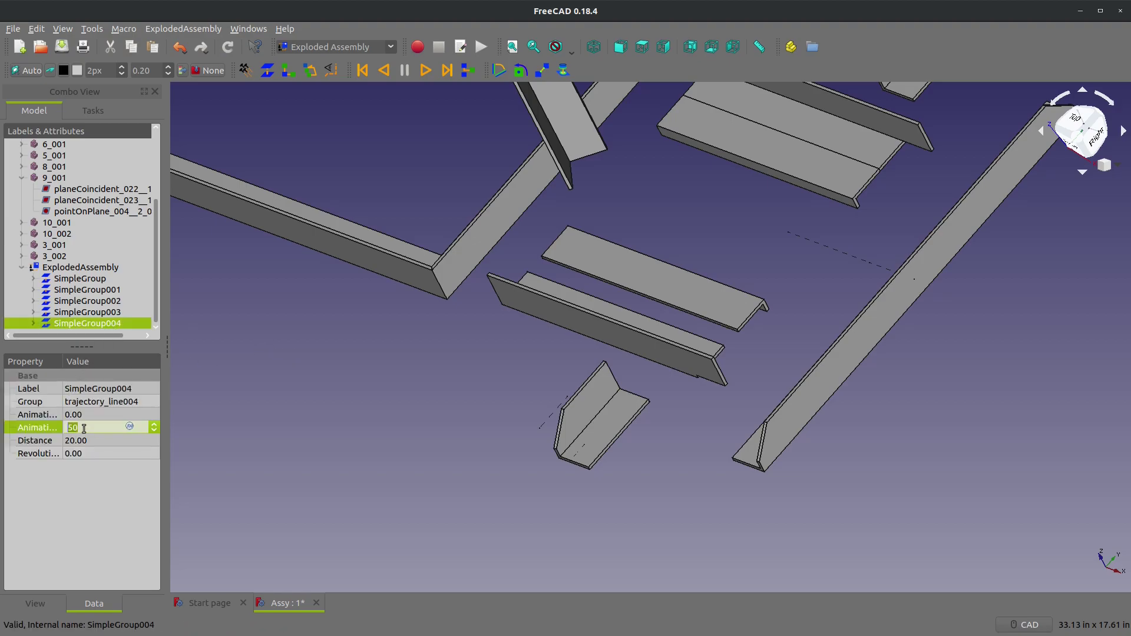
{"action": "type", "text": "0"}
{"action": "key", "text": "Return"}
{"action": "left_click", "coordinate": [86, 441]}
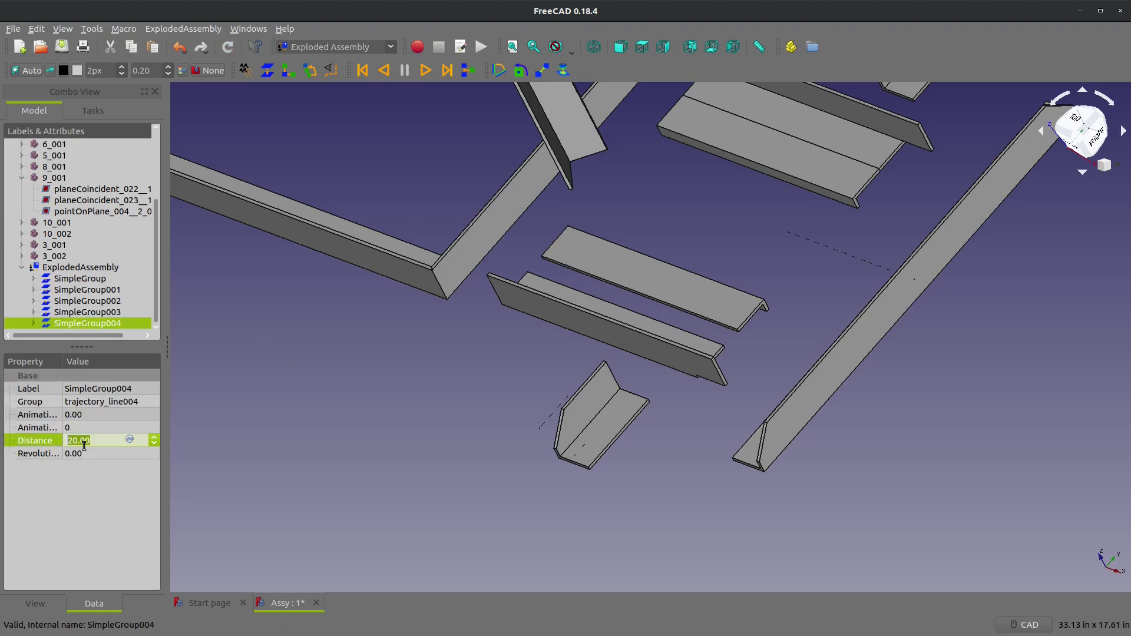
{"action": "type", "text": "50"}
{"action": "key", "text": "Return"}
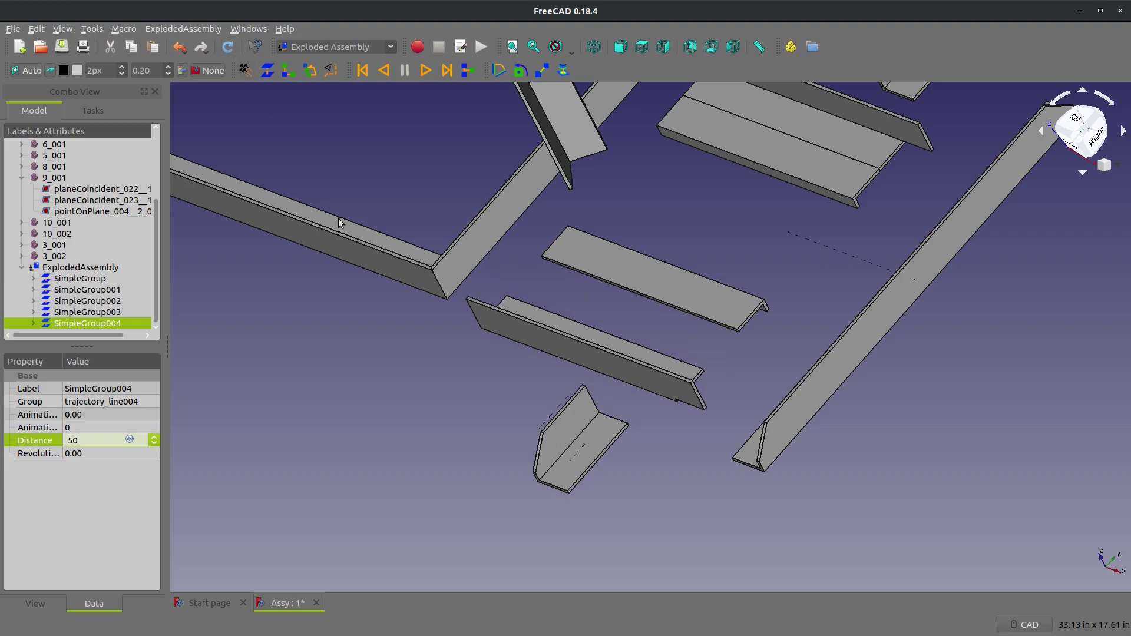
Select the upright post 4_001 and angle piece 5_001 for a new explode group
{"action": "scroll", "coordinate": [338, 218], "scroll_direction": "down", "scroll_amount": 3}
{"action": "middle_click_drag", "start_coordinate": [338, 218], "coordinate": [791, 146]}
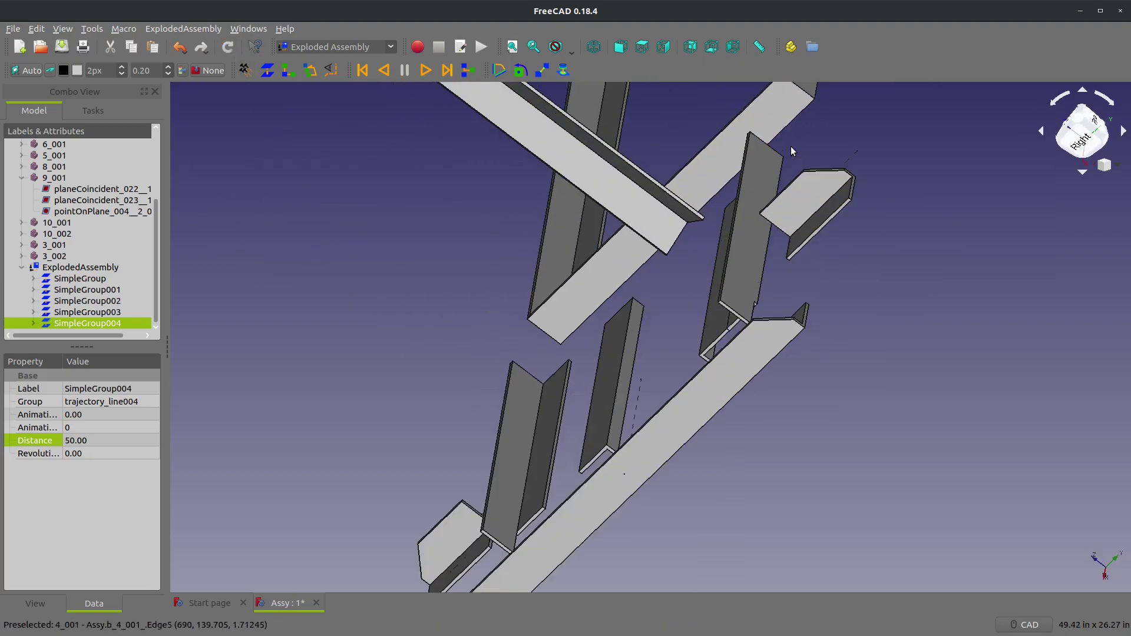
{"action": "scroll", "coordinate": [939, 270], "scroll_direction": "up", "scroll_amount": 6}
{"action": "scroll", "coordinate": [736, 187], "scroll_direction": "down", "scroll_amount": 3}
{"action": "left_click", "coordinate": [593, 207]}
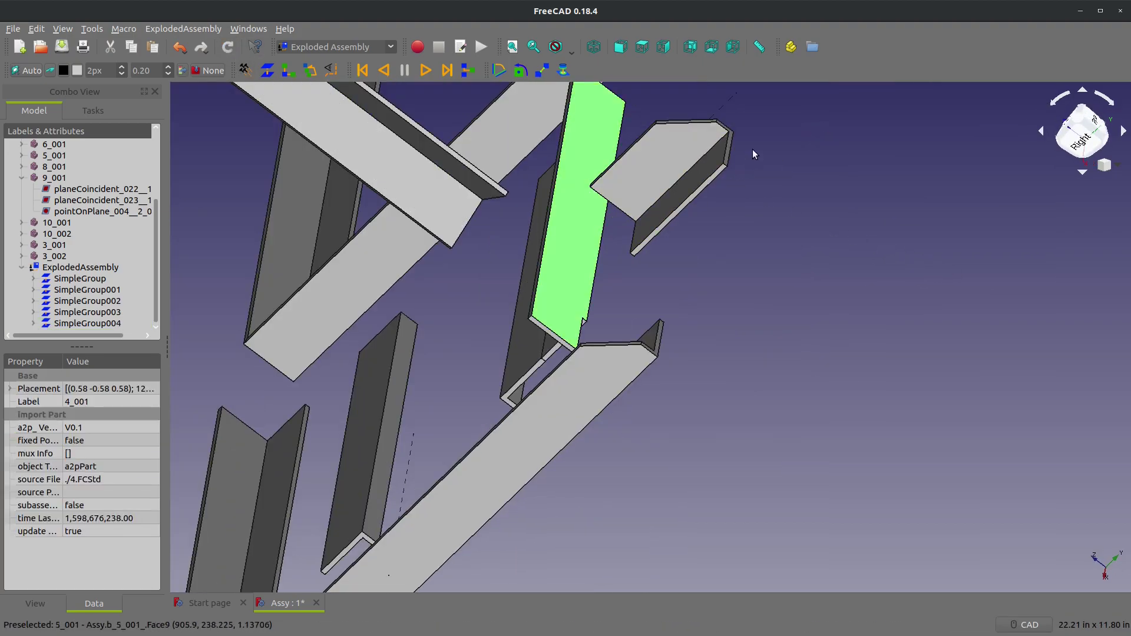
{"action": "scroll", "coordinate": [731, 148], "scroll_direction": "up", "scroll_amount": 4}
{"action": "left_click", "coordinate": [701, 194], "text": "ctrl"}
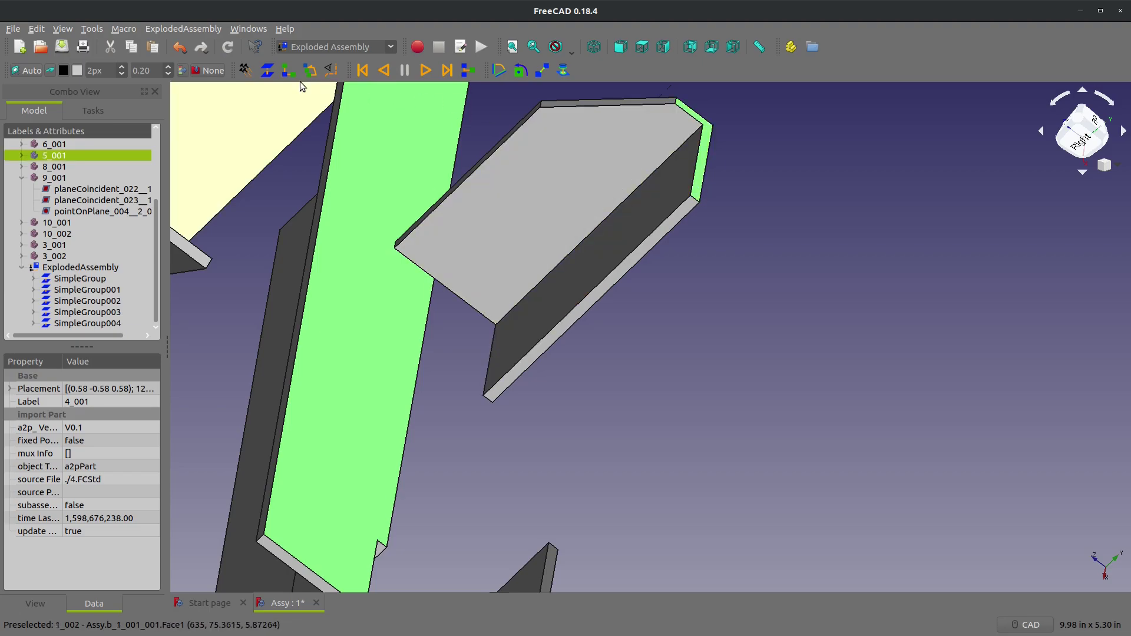
{"action": "scroll", "coordinate": [311, 344], "scroll_direction": "down", "scroll_amount": 4}
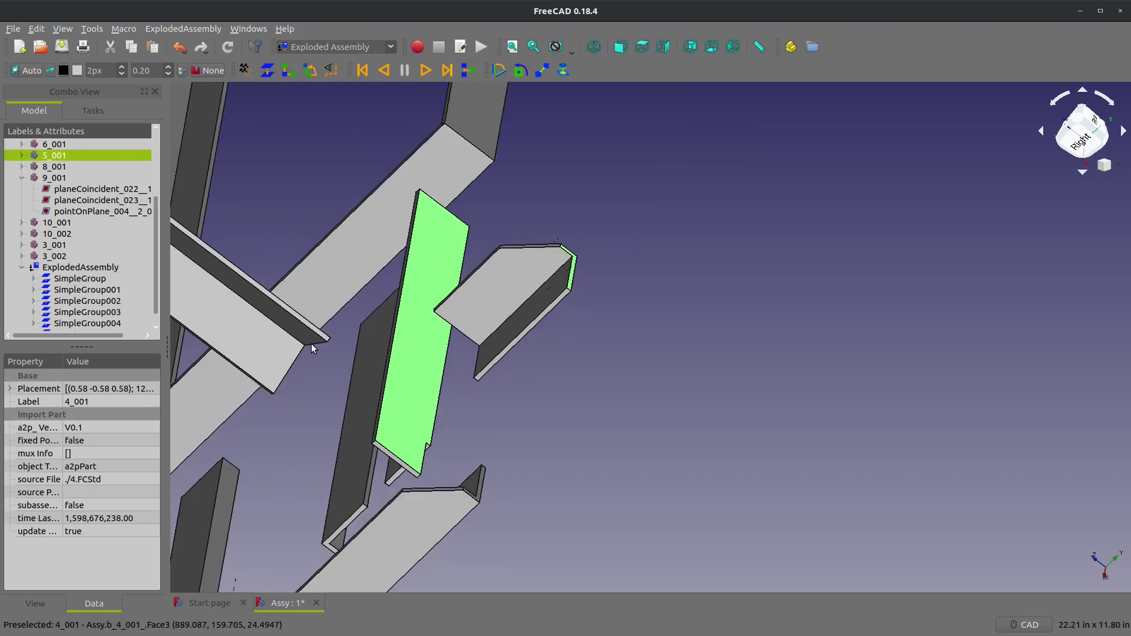
{"action": "middle_click_drag", "start_coordinate": [311, 344], "coordinate": [483, 283]}
{"action": "scroll", "coordinate": [497, 280], "scroll_direction": "up", "scroll_amount": 2}
{"action": "scroll", "coordinate": [498, 280], "scroll_direction": "down", "scroll_amount": 3}
{"action": "scroll", "coordinate": [295, 239], "scroll_direction": "up", "scroll_amount": 1}
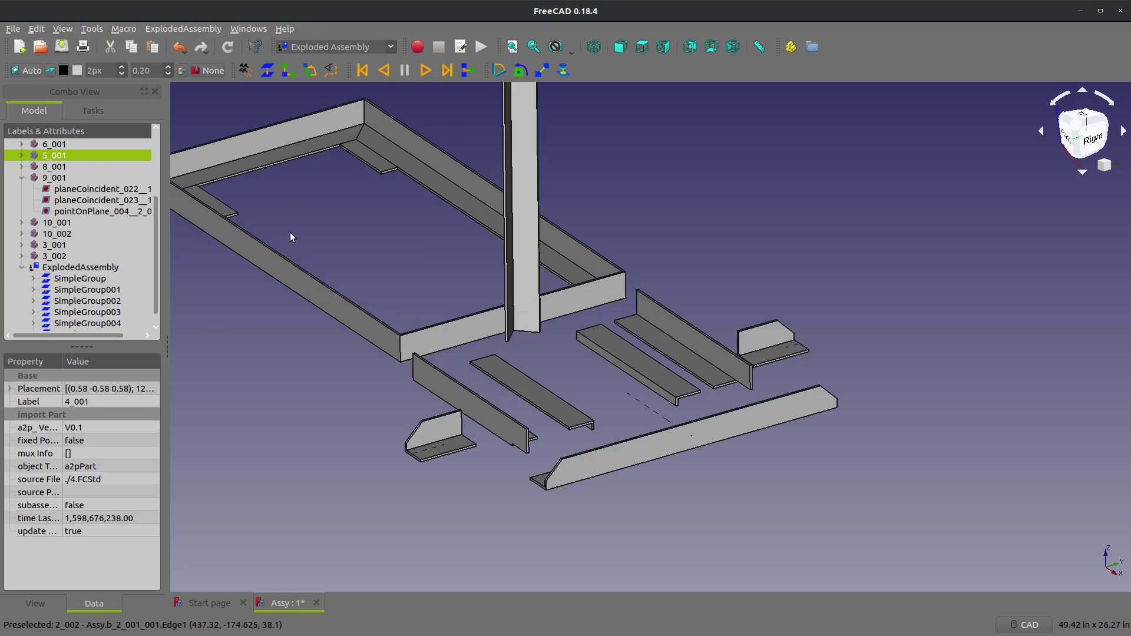
Set SimpleGroup005's Distance to 50, then select side beam 1_001
{"action": "left_click", "coordinate": [86, 323]}
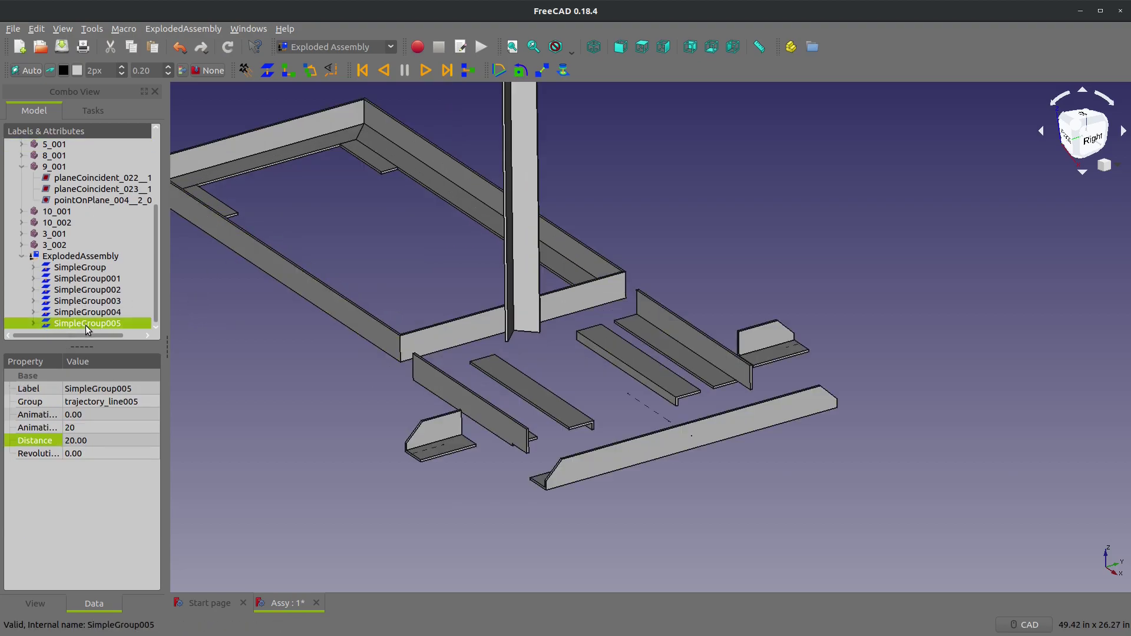
{"action": "left_click", "coordinate": [92, 440]}
{"action": "type", "text": "50"}
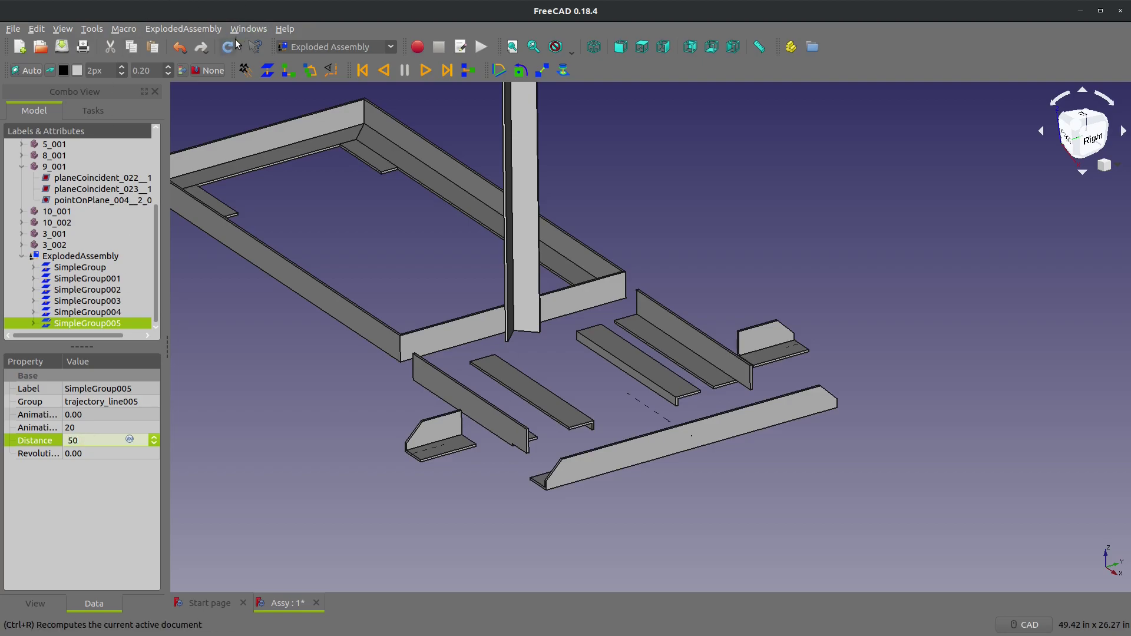
{"action": "scroll", "coordinate": [352, 387], "scroll_direction": "down", "scroll_amount": 3}
{"action": "middle_click_drag", "start_coordinate": [351, 392], "coordinate": [419, 372]}
{"action": "scroll", "coordinate": [419, 371], "scroll_direction": "up", "scroll_amount": 6}
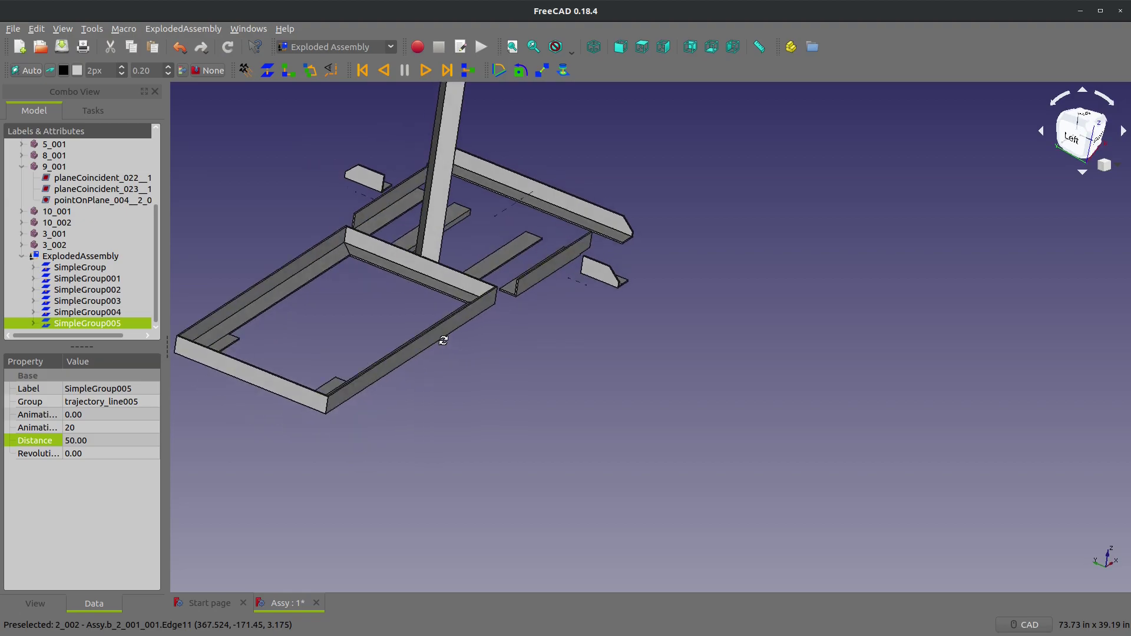
{"action": "left_click", "coordinate": [343, 448]}
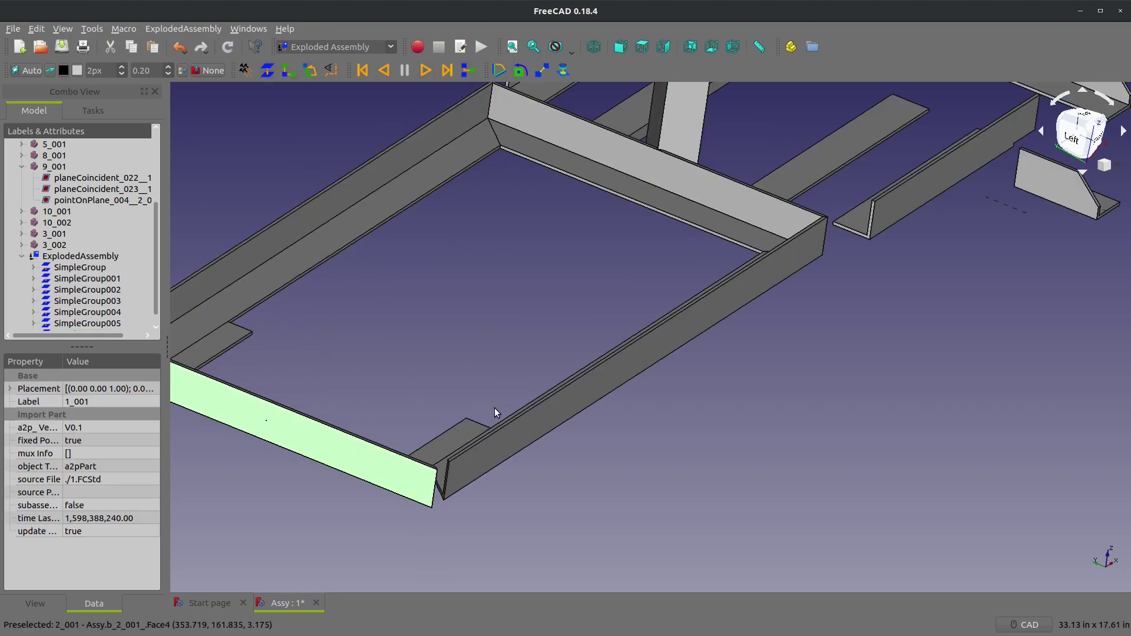
Select frame beams 2_002 and 2_001 and orbit to see the whole frame from above
{"action": "left_click", "coordinate": [521, 433]}
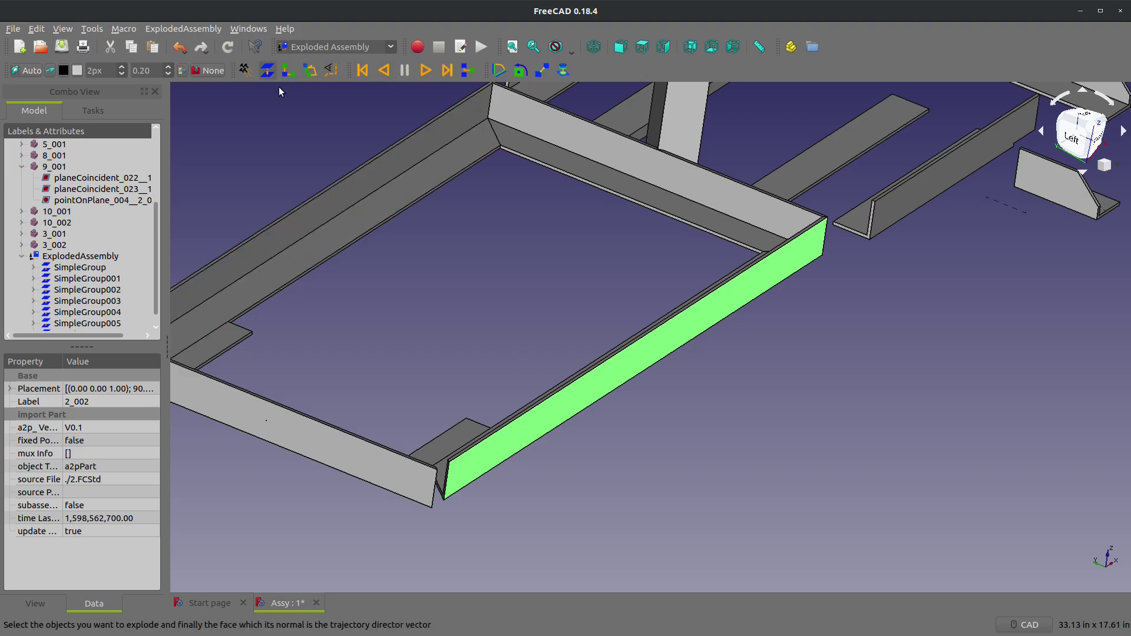
{"action": "middle_click_drag", "start_coordinate": [429, 257], "coordinate": [501, 247]}
{"action": "scroll", "coordinate": [500, 248], "scroll_direction": "up", "scroll_amount": 5}
{"action": "left_click", "coordinate": [530, 230]}
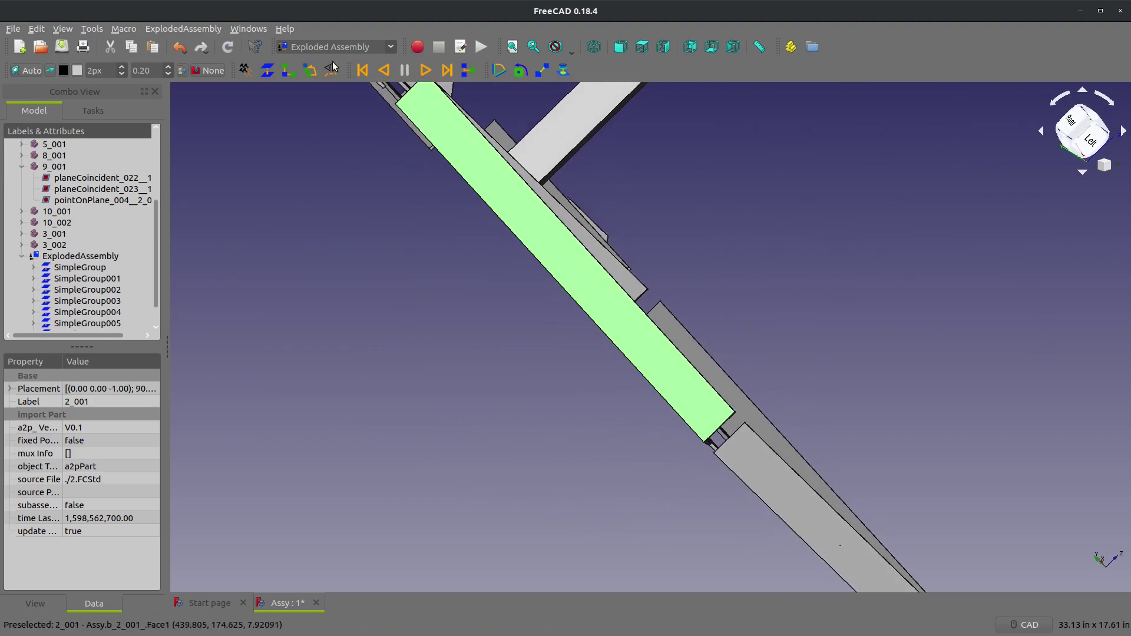
{"action": "scroll", "coordinate": [410, 173], "scroll_direction": "down", "scroll_amount": 5}
{"action": "middle_click_drag", "start_coordinate": [411, 173], "coordinate": [424, 259]}
{"action": "middle_click_drag", "start_coordinate": [783, 210], "coordinate": [718, 309]}
{"action": "scroll", "coordinate": [865, 139], "scroll_direction": "down", "scroll_amount": 4}
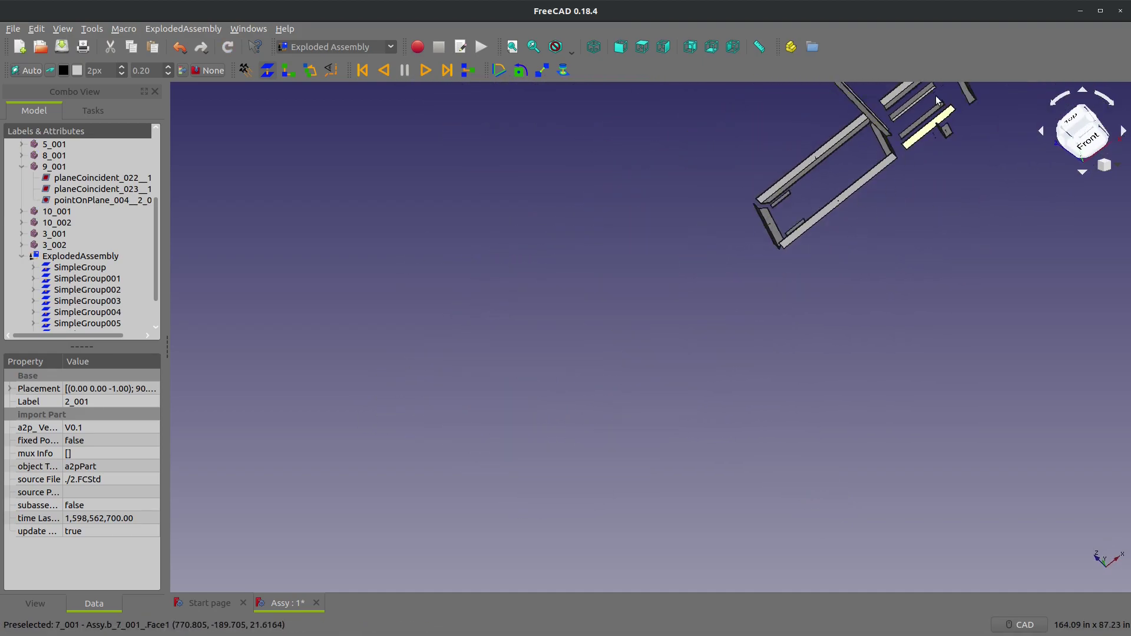
{"action": "scroll", "coordinate": [936, 95], "scroll_direction": "up", "scroll_amount": 10}
{"action": "scroll", "coordinate": [759, 197], "scroll_direction": "down", "scroll_amount": 6}
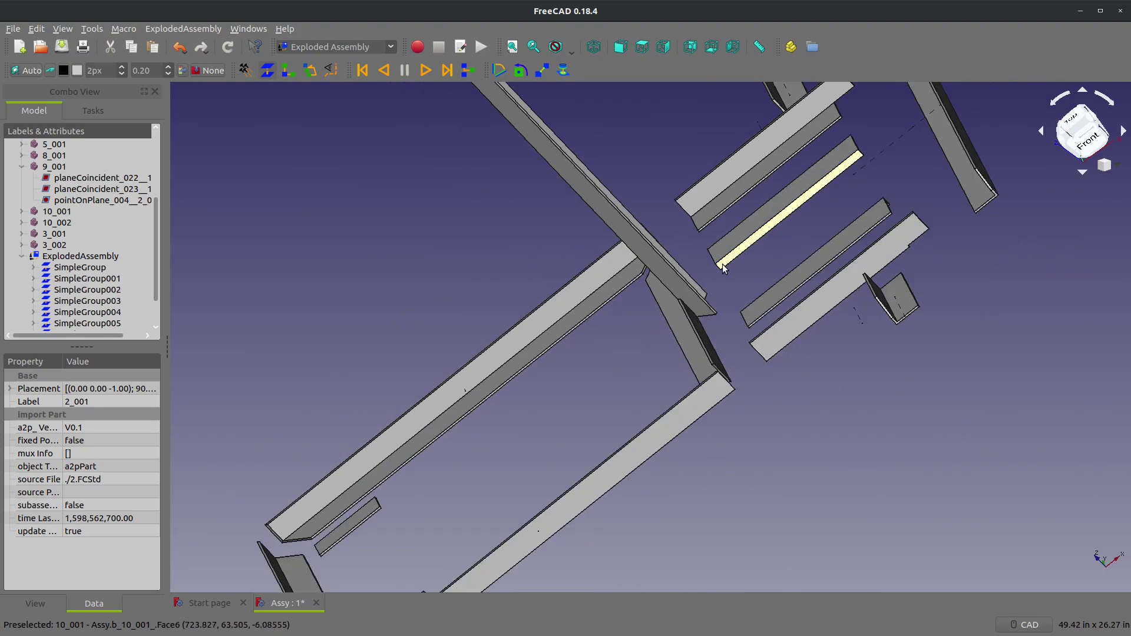
Select the angled piece, long beam 2_002, the upper beam and another frame piece
{"action": "left_click", "coordinate": [701, 357]}
{"action": "left_click", "coordinate": [695, 408]}
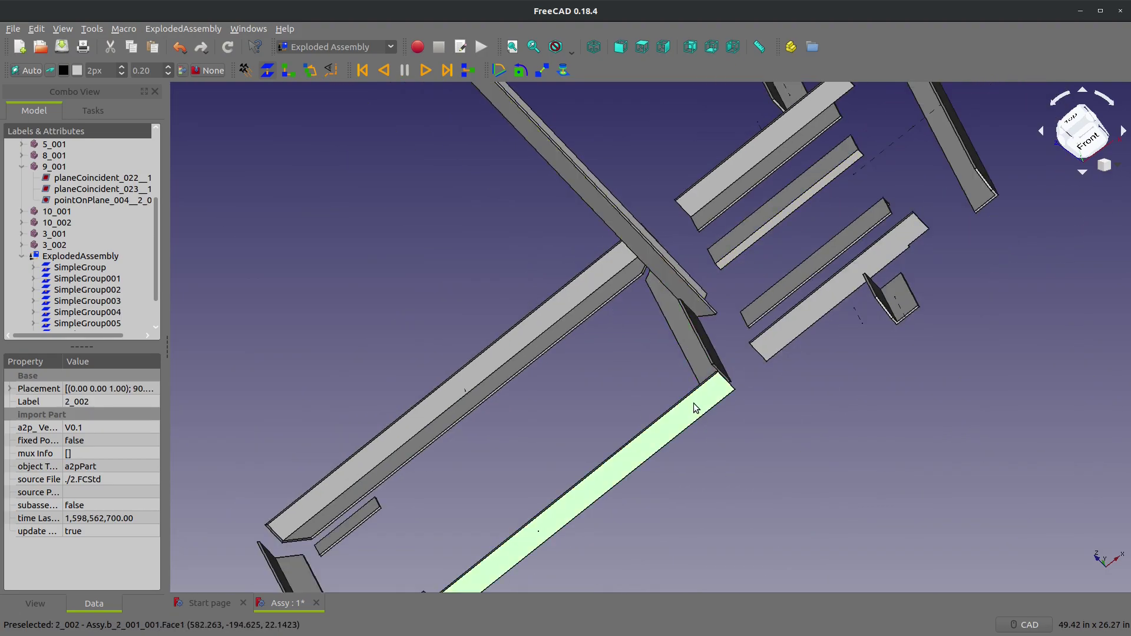
{"action": "left_click", "coordinate": [671, 306], "text": "ctrl"}
{"action": "left_click", "coordinate": [602, 279], "text": "ctrl"}
{"action": "scroll", "coordinate": [602, 279], "scroll_direction": "down", "scroll_amount": 3}
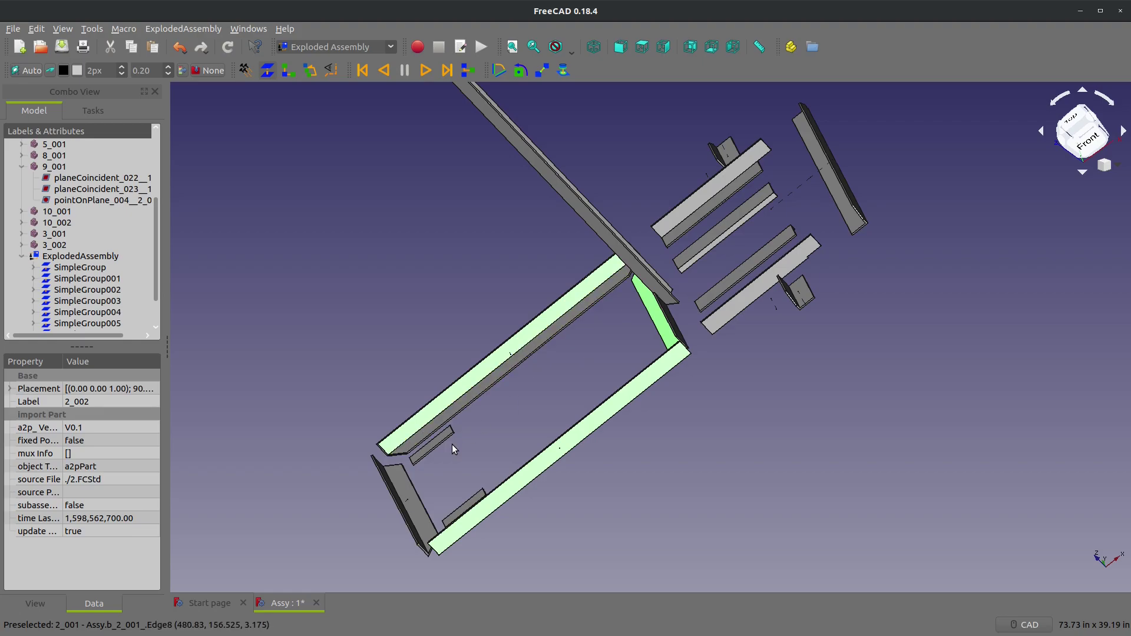
{"action": "scroll", "coordinate": [451, 444], "scroll_direction": "up", "scroll_amount": 3}
{"action": "left_click", "coordinate": [380, 515], "text": "ctrl"}
Orbit to a left-front angle, add the left plate, and view the assembly from another angle
{"action": "middle_click_drag", "start_coordinate": [426, 500], "coordinate": [515, 395]}
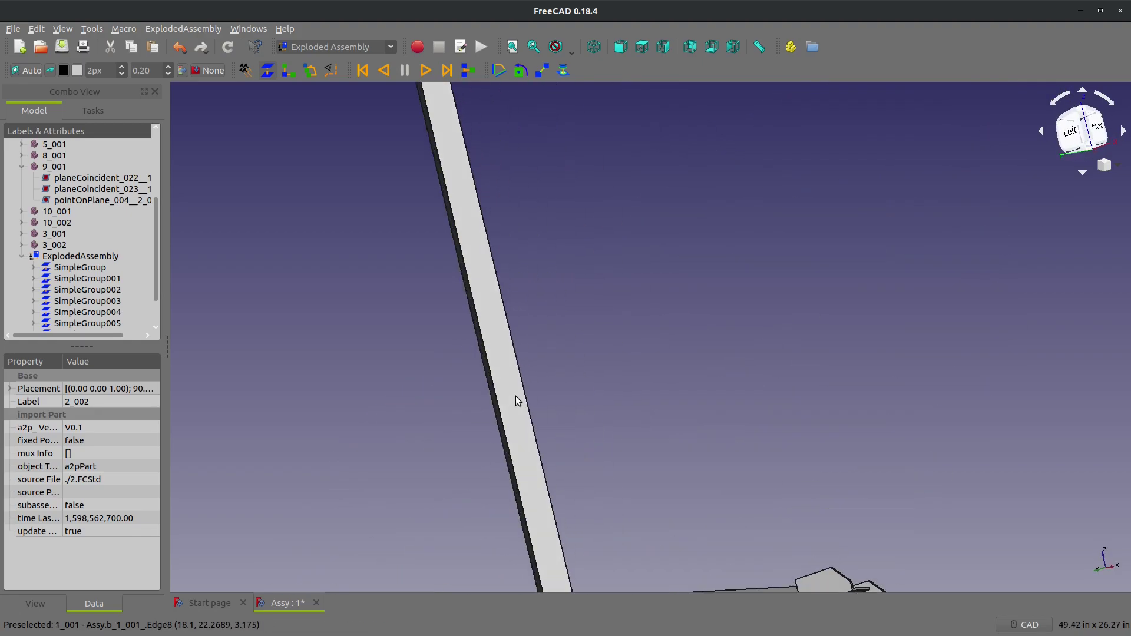
{"action": "scroll", "coordinate": [515, 396], "scroll_direction": "down", "scroll_amount": 4}
{"action": "scroll", "coordinate": [516, 401], "scroll_direction": "up", "scroll_amount": 4}
{"action": "left_click", "coordinate": [434, 490], "text": "ctrl"}
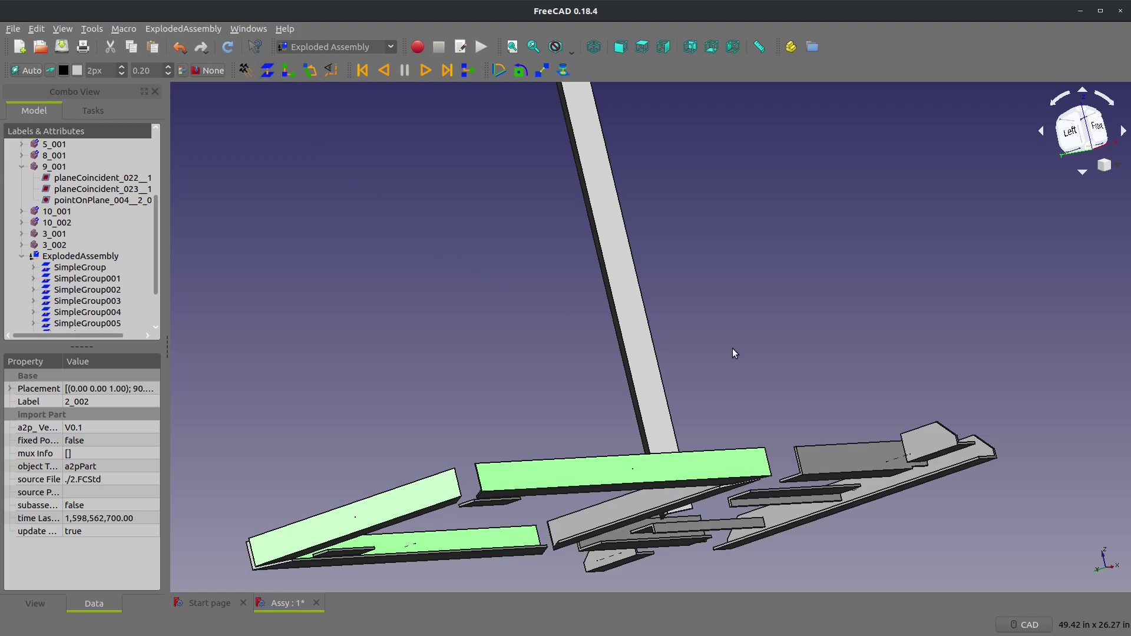
{"action": "middle_click_drag", "start_coordinate": [733, 349], "coordinate": [839, 244]}
{"action": "scroll", "coordinate": [840, 244], "scroll_direction": "down", "scroll_amount": 3}
{"action": "scroll", "coordinate": [924, 189], "scroll_direction": "up", "scroll_amount": 5}
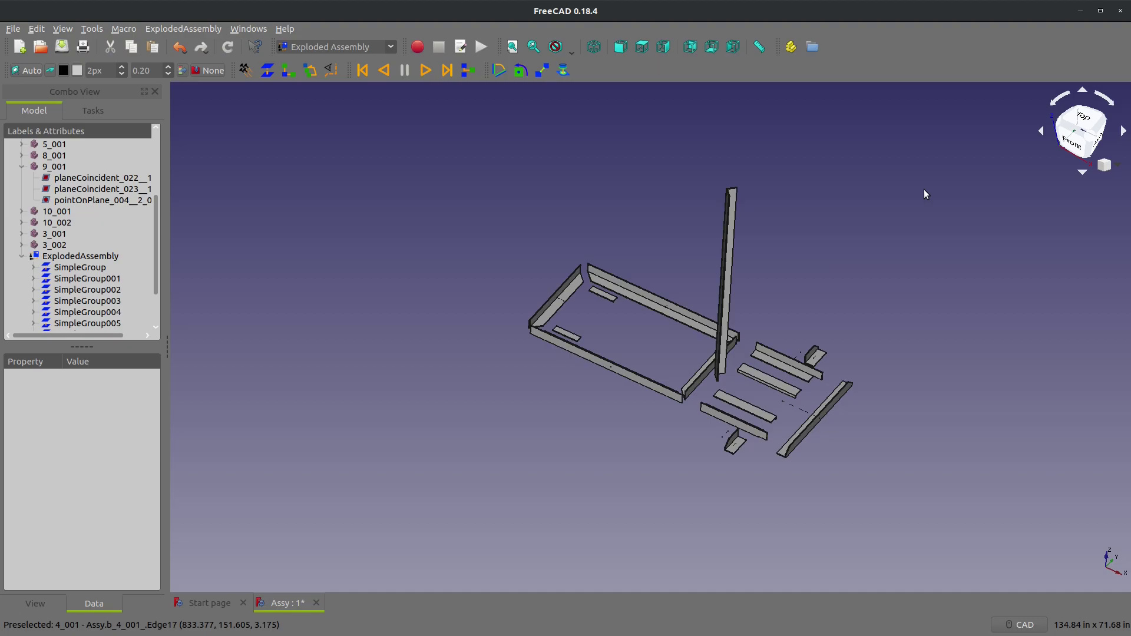
Snap the model to isometric, switch to TechDraw, and close the stray Unnamed1 document
{"action": "left_click", "coordinate": [593, 48]}
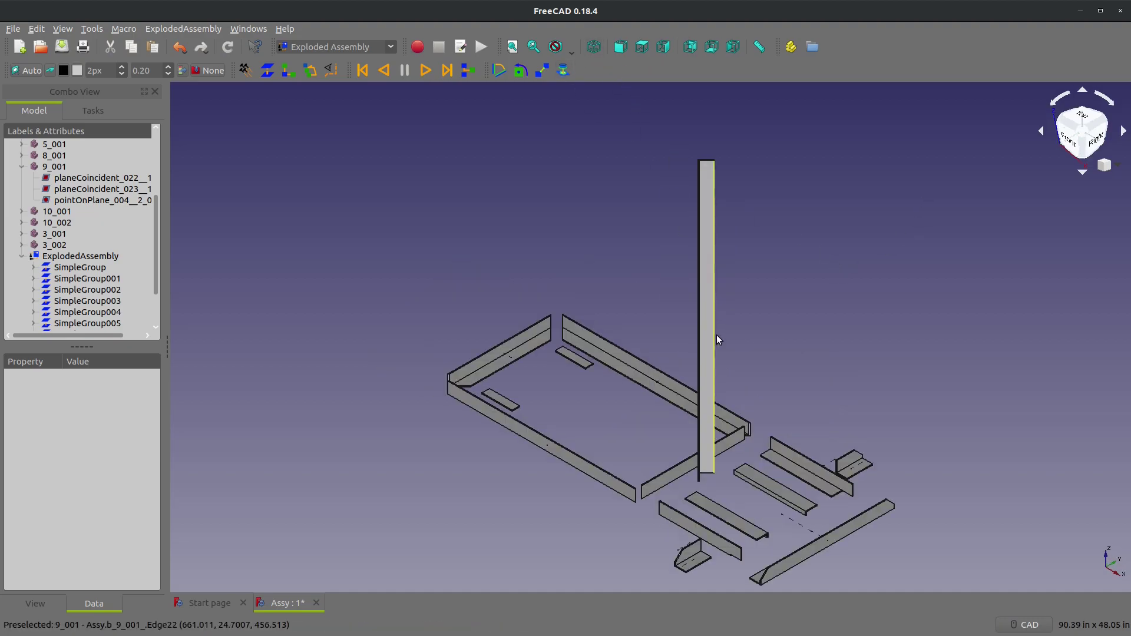
{"action": "left_click", "coordinate": [333, 47]}
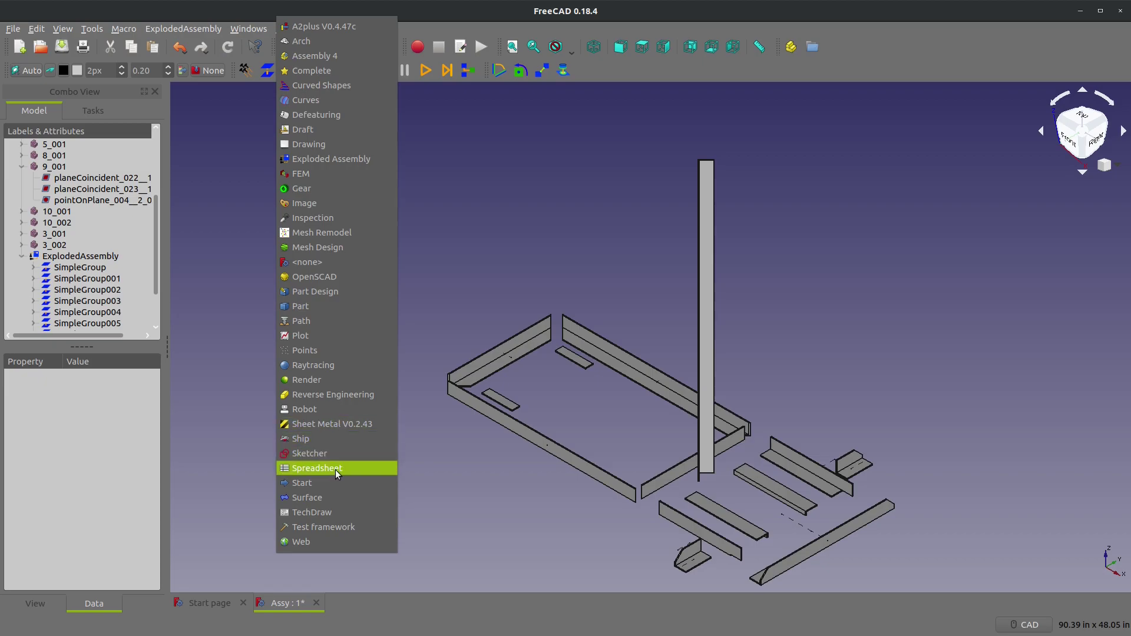
{"action": "left_click", "coordinate": [333, 512]}
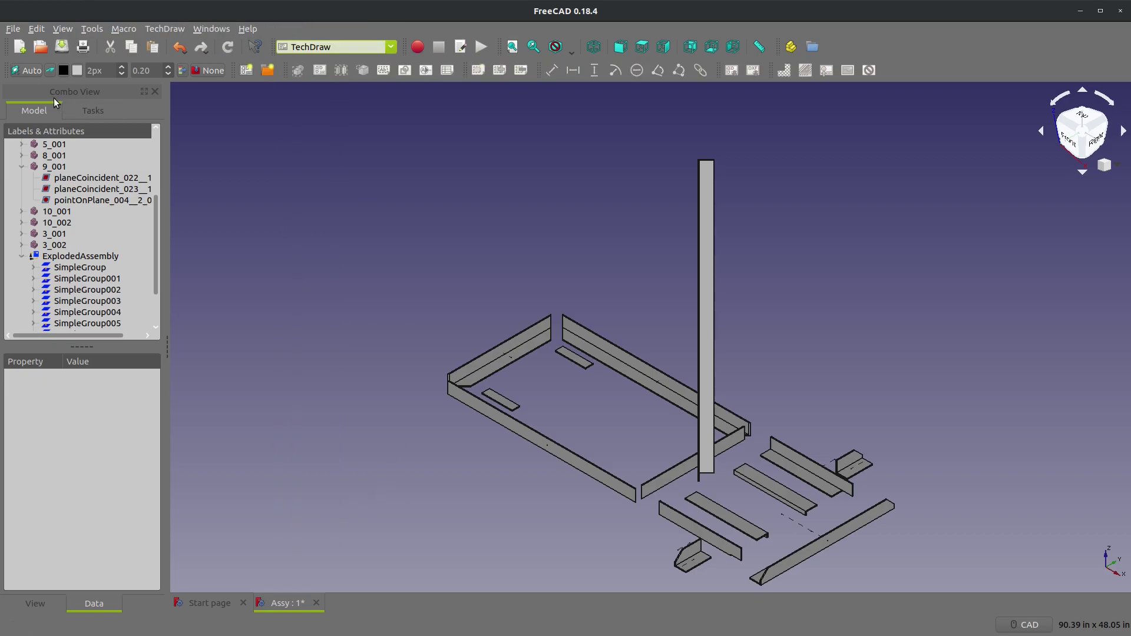
{"action": "left_click", "coordinate": [20, 47]}
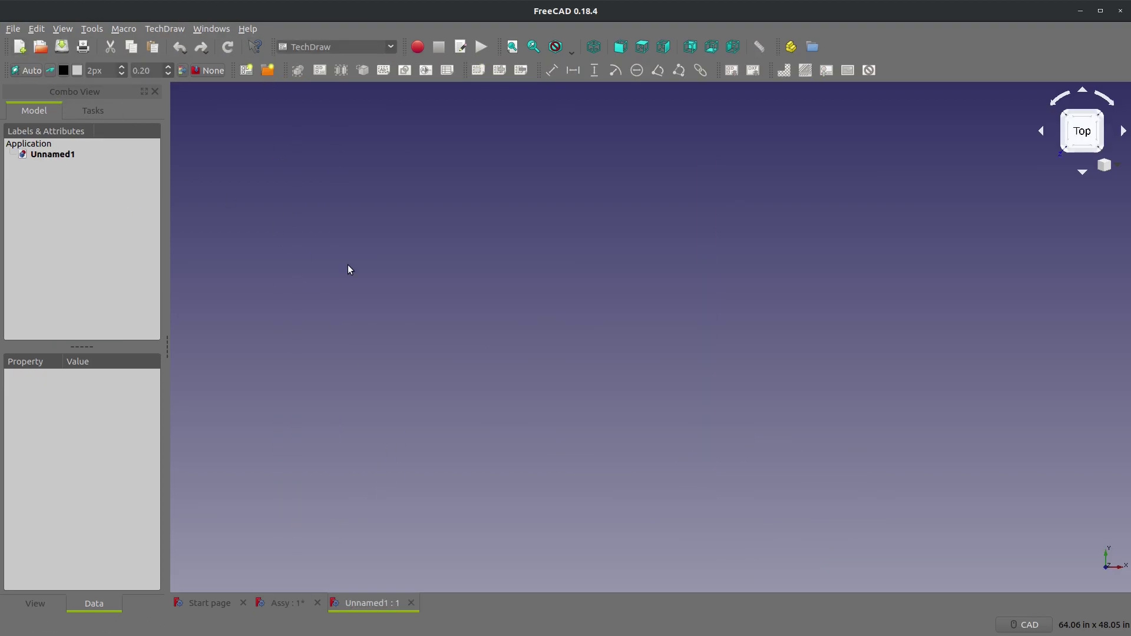
{"action": "left_click", "coordinate": [411, 603]}
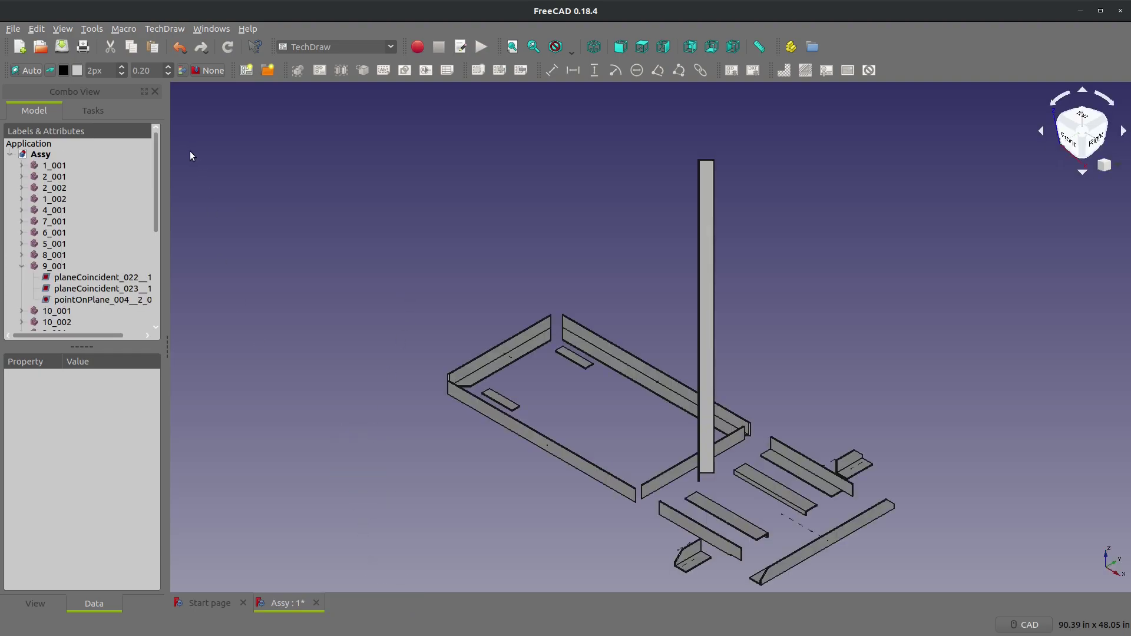
Insert a default A4 page and place a view of parts 1_001 through 3_002 on it
{"action": "left_click", "coordinate": [246, 71]}
{"action": "left_click", "coordinate": [55, 166]}
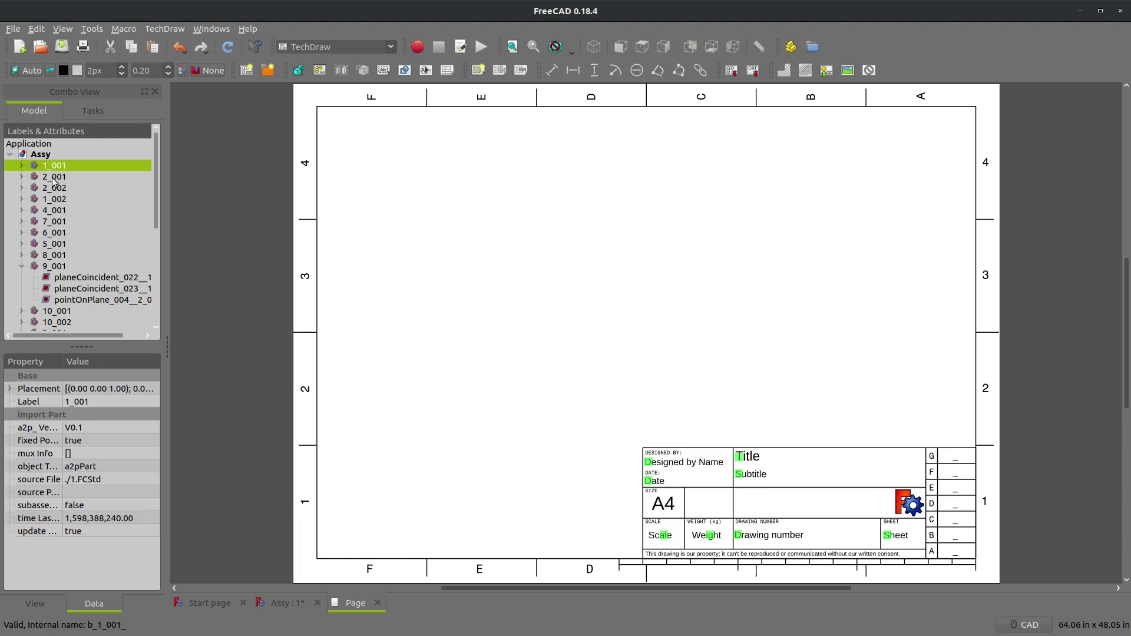
{"action": "scroll", "coordinate": [57, 265], "scroll_direction": "down", "scroll_amount": 3}
{"action": "left_click", "coordinate": [51, 247], "text": "shift"}
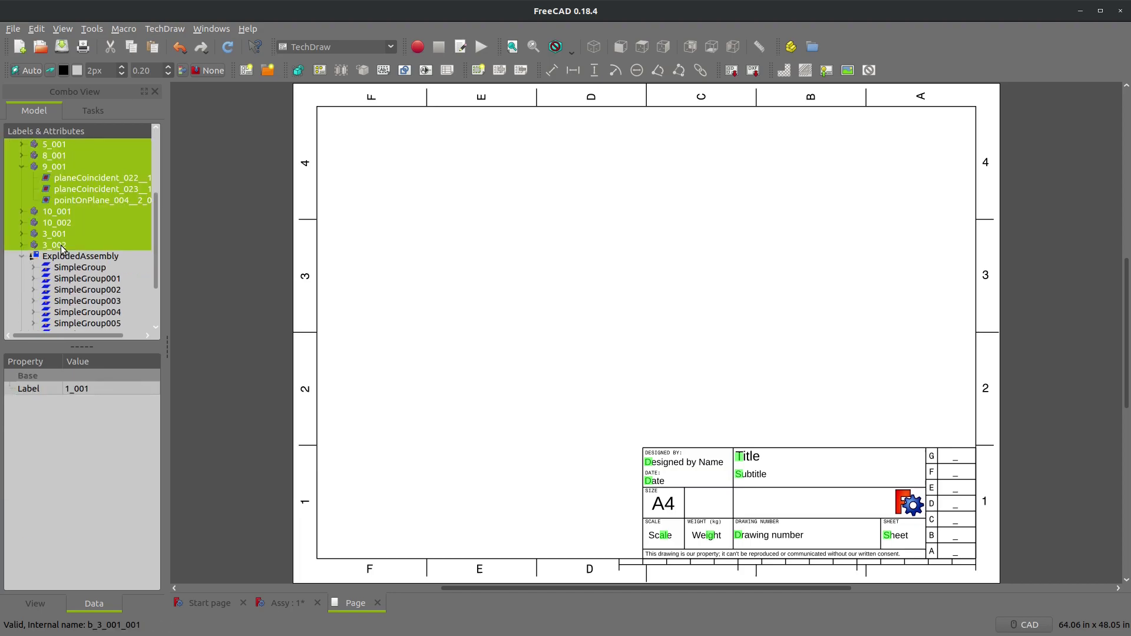
{"action": "scroll", "coordinate": [100, 231], "scroll_direction": "down", "scroll_amount": 2}
{"action": "scroll", "coordinate": [94, 234], "scroll_direction": "up", "scroll_amount": 5}
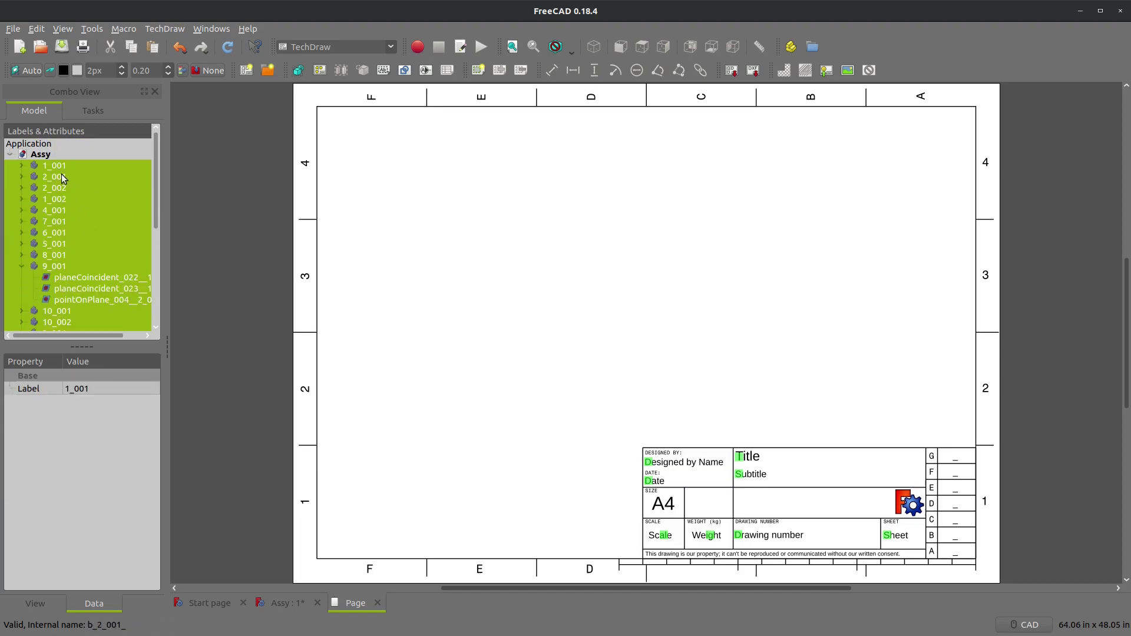
{"action": "scroll", "coordinate": [53, 212], "scroll_direction": "down", "scroll_amount": 2}
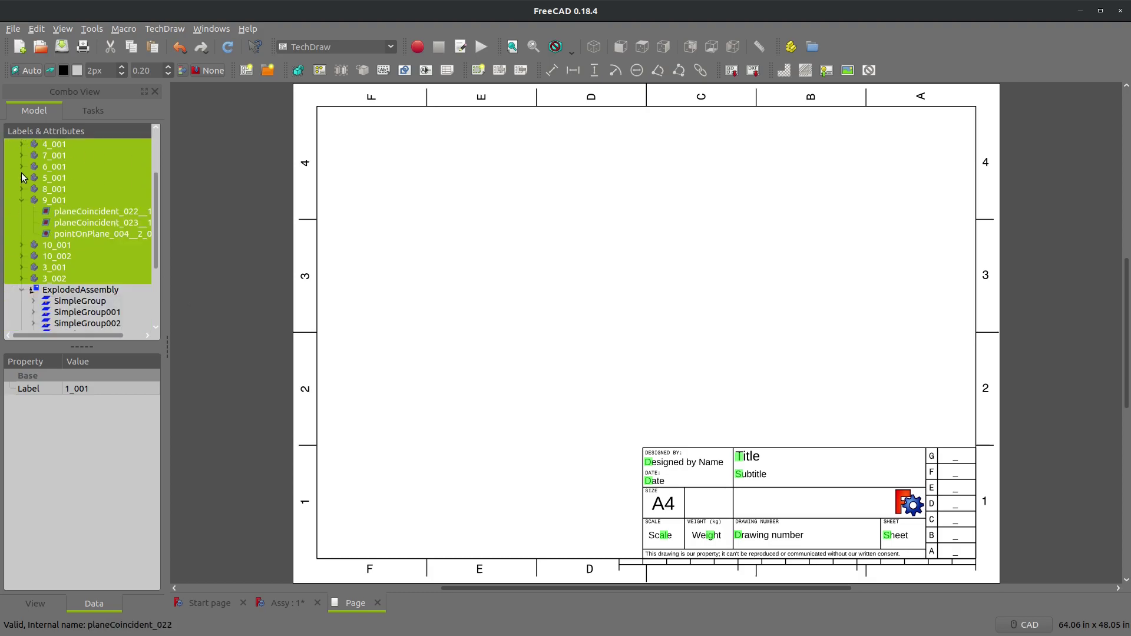
{"action": "left_click", "coordinate": [297, 70]}
Set the assembly view's Scale to 0.25 and recompute, then reduce it to 0.17
{"action": "scroll", "coordinate": [480, 262], "scroll_direction": "down", "scroll_amount": 5}
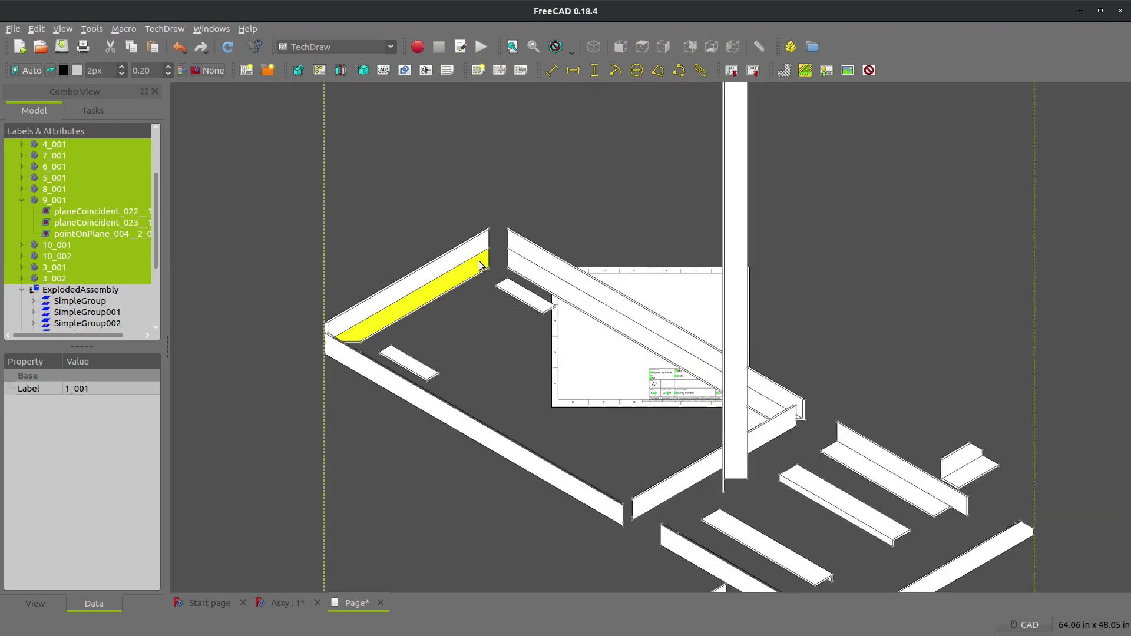
{"action": "left_click", "coordinate": [637, 284]}
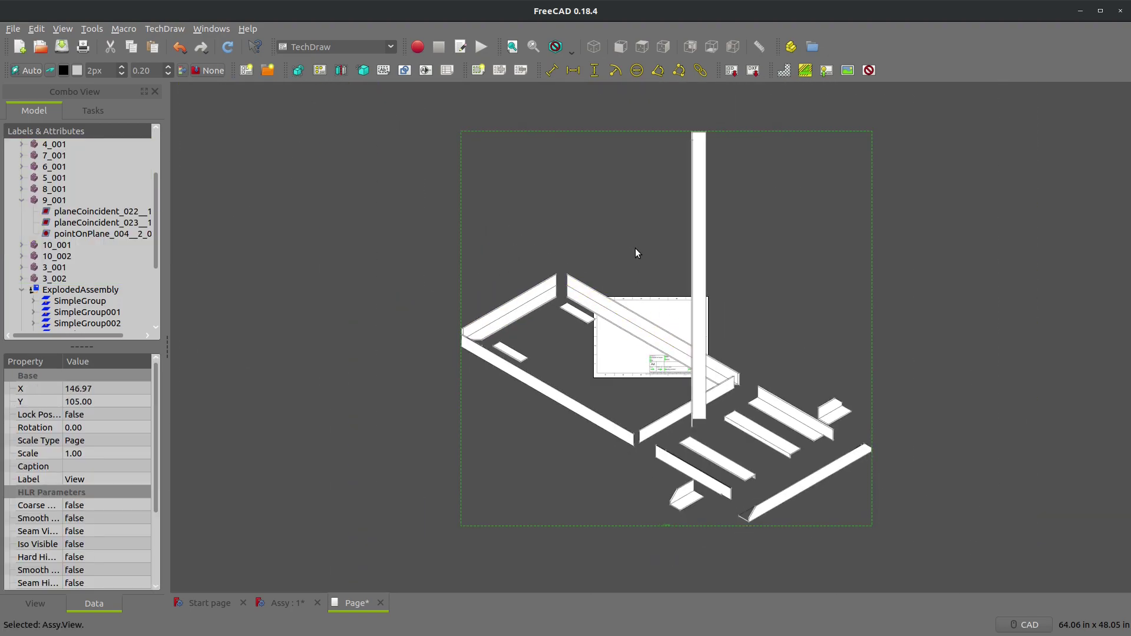
{"action": "scroll", "coordinate": [722, 312], "scroll_direction": "up", "scroll_amount": 4}
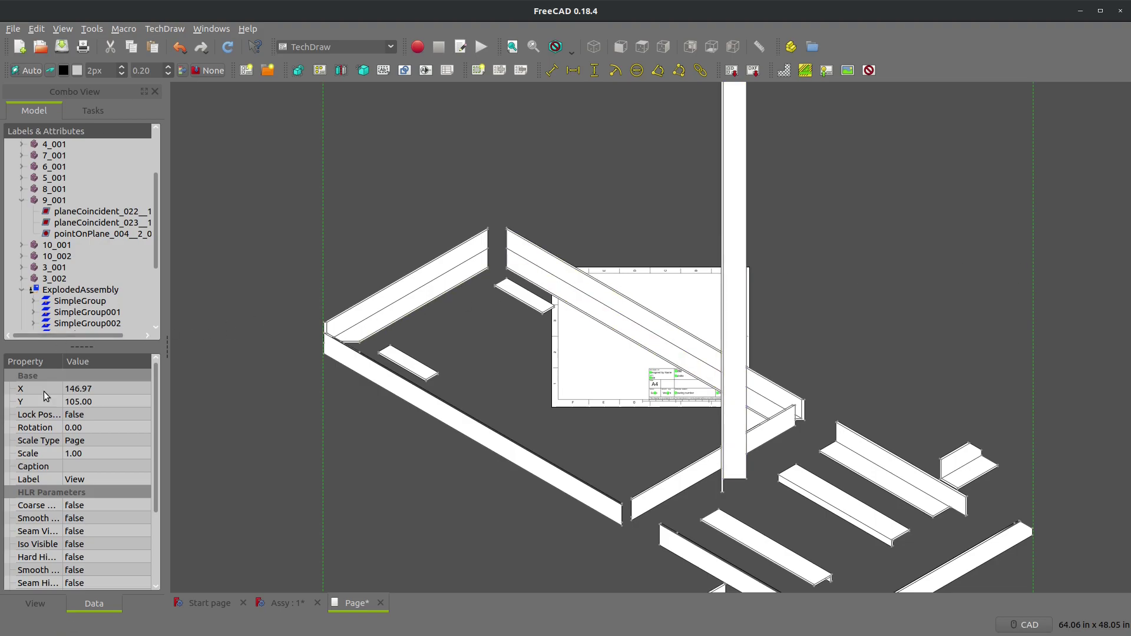
{"action": "left_click", "coordinate": [97, 451]}
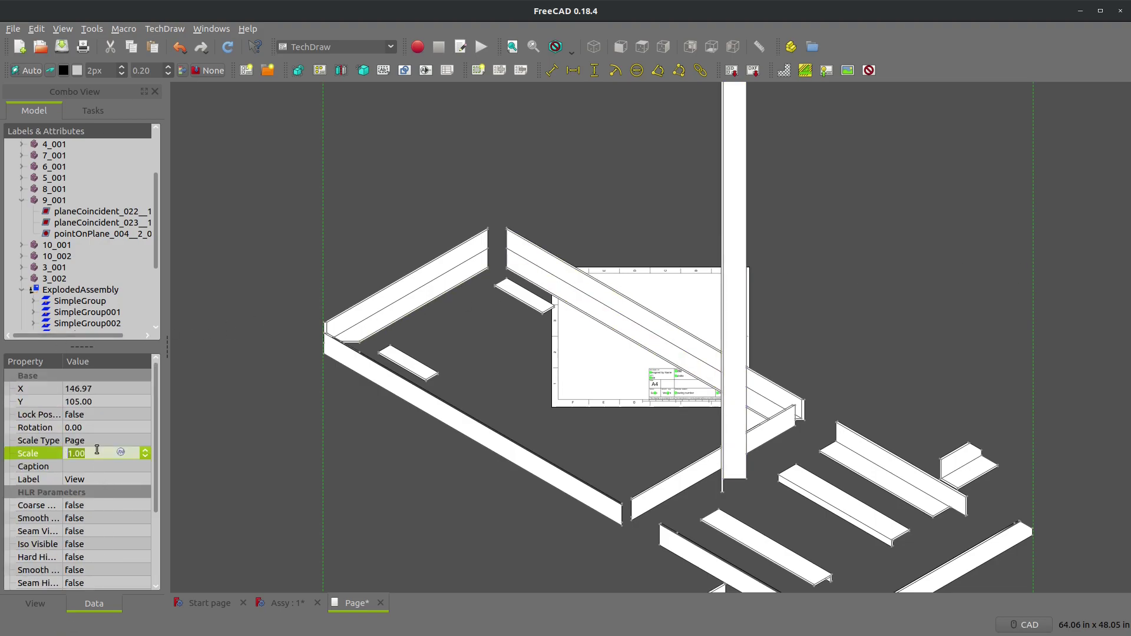
{"action": "type", "text": ".25"}
{"action": "key", "text": "Return"}
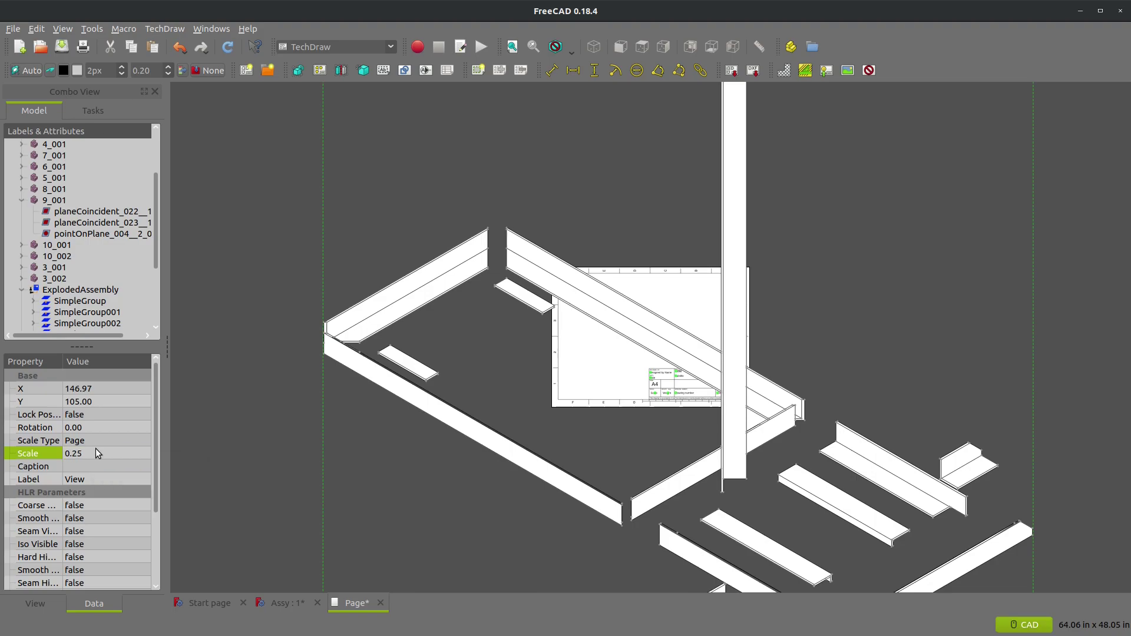
{"action": "left_click", "coordinate": [222, 52]}
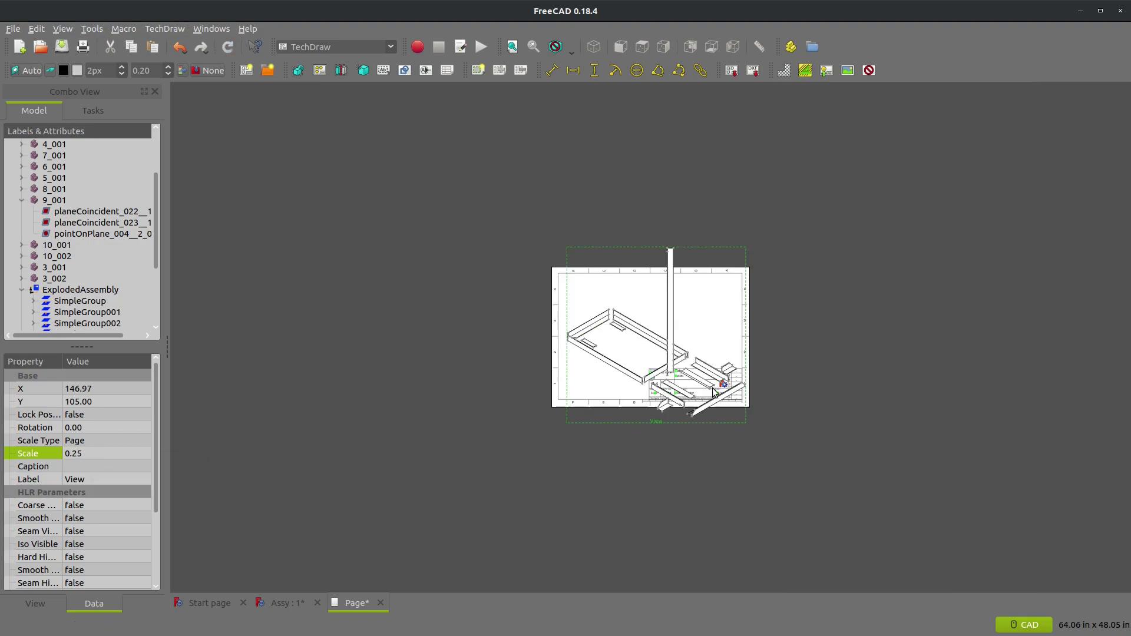
{"action": "scroll", "coordinate": [695, 368], "scroll_direction": "up", "scroll_amount": 4}
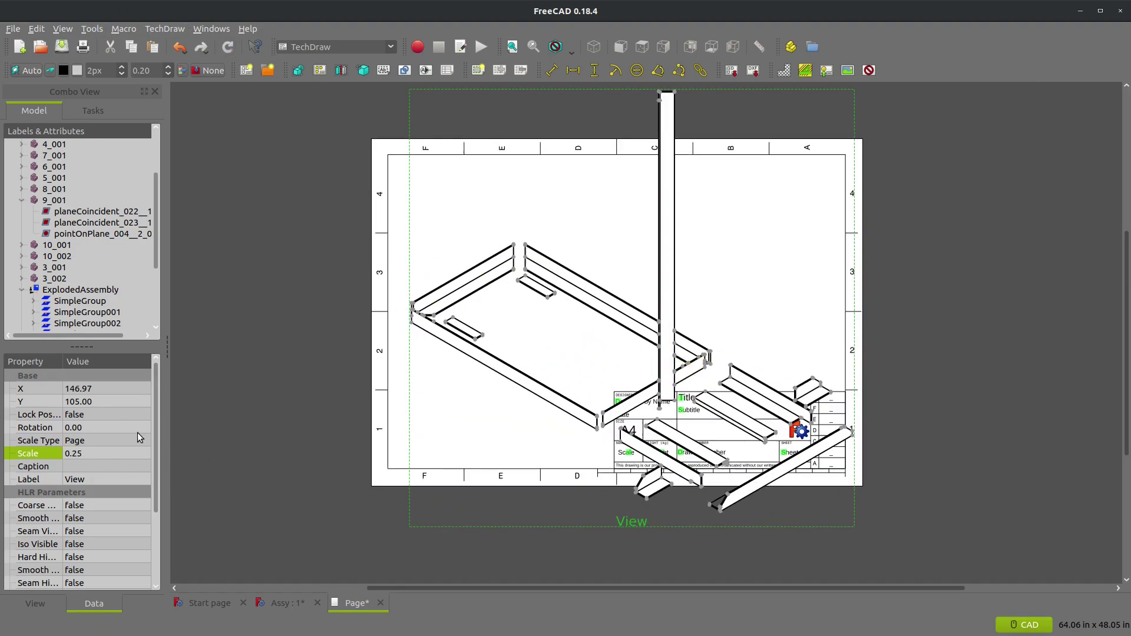
{"action": "left_click", "coordinate": [110, 453]}
{"action": "left_click", "coordinate": [232, 52]}
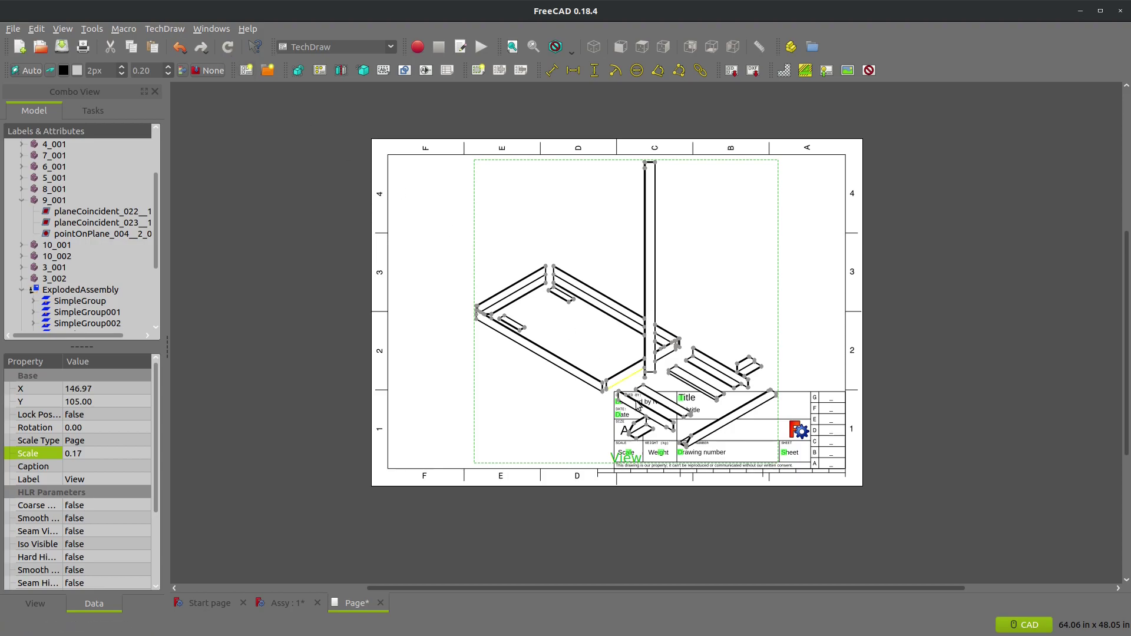
Drag the assembly view up and left, clear of the title block, then deselect it
{"action": "scroll", "coordinate": [756, 347], "scroll_direction": "down", "scroll_amount": 1}
{"action": "scroll", "coordinate": [756, 348], "scroll_direction": "up", "scroll_amount": 3}
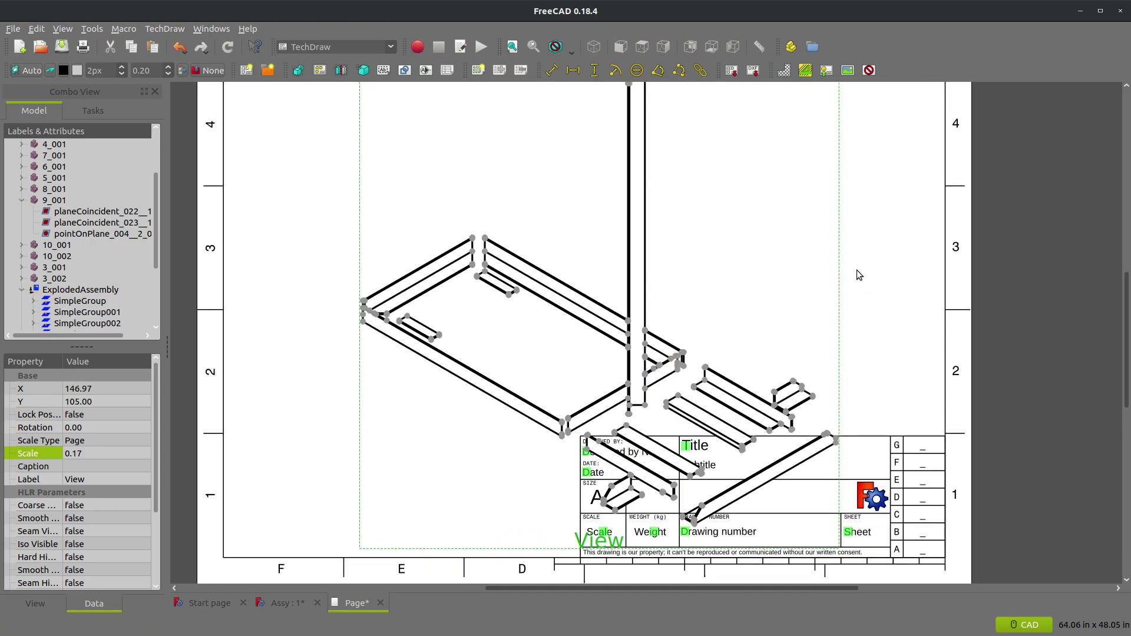
{"action": "mouse_move", "coordinate": [838, 265]}
{"action": "left_mouse_down"}
{"action": "mouse_move", "coordinate": [642, 217]}
{"action": "mouse_move", "coordinate": [681, 168]}
{"action": "mouse_move", "coordinate": [720, 167]}
{"action": "left_mouse_up"}
{"action": "left_click", "coordinate": [788, 227]}
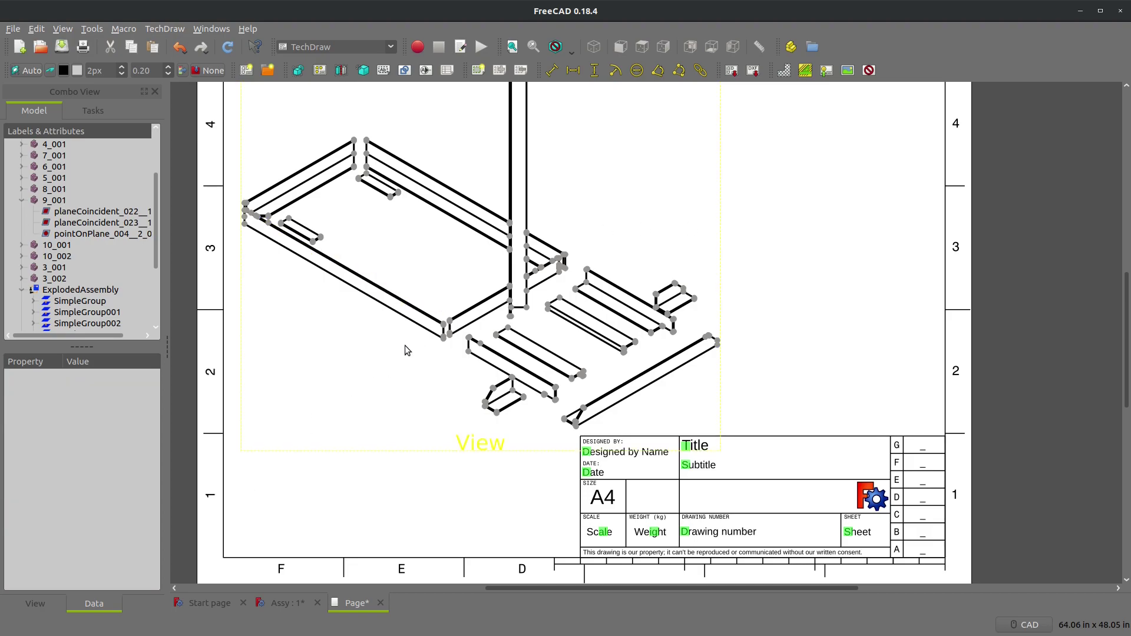
{"action": "scroll", "coordinate": [421, 348], "scroll_direction": "down", "scroll_amount": 3}
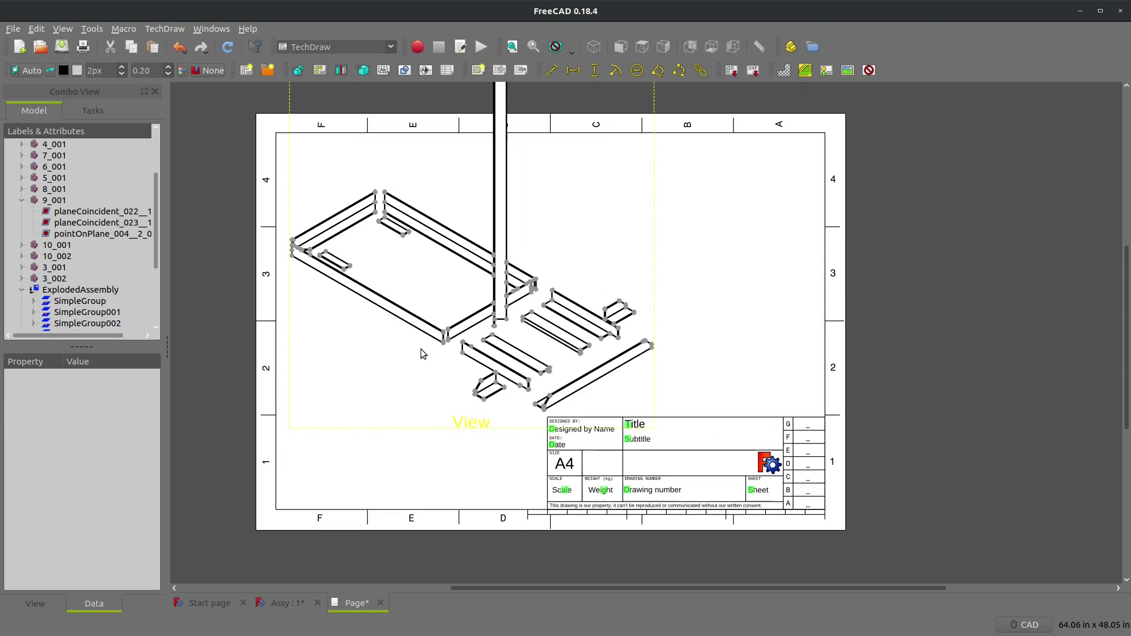
{"action": "scroll", "coordinate": [483, 314], "scroll_direction": "up", "scroll_amount": 2}
{"action": "scroll", "coordinate": [483, 314], "scroll_direction": "up", "scroll_amount": 2}
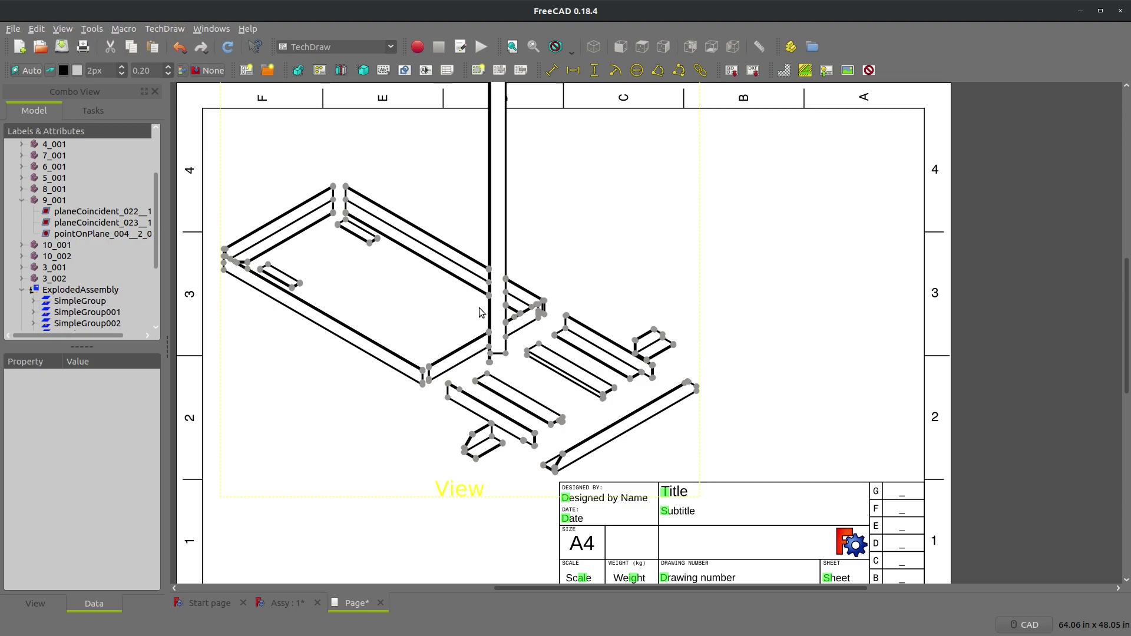